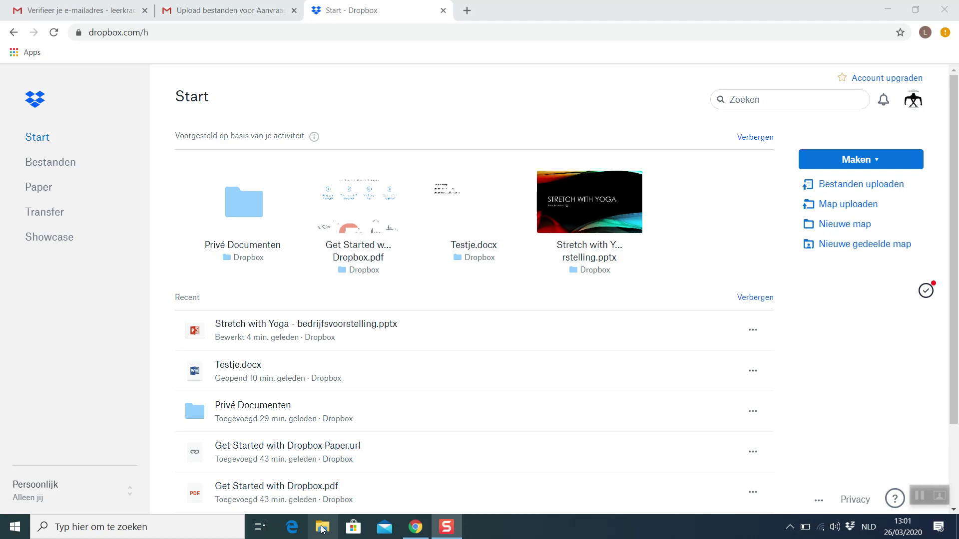
# View the contents of the local Dropbox folder in File Explorer and return to the Dropbox website in Chrome
pyautogui.click(322, 528)
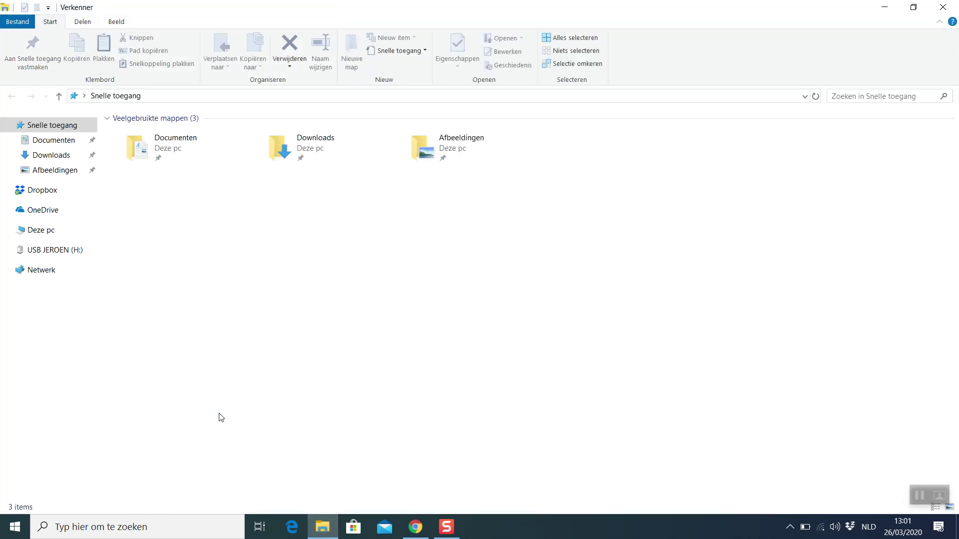
pyautogui.click(43, 195)
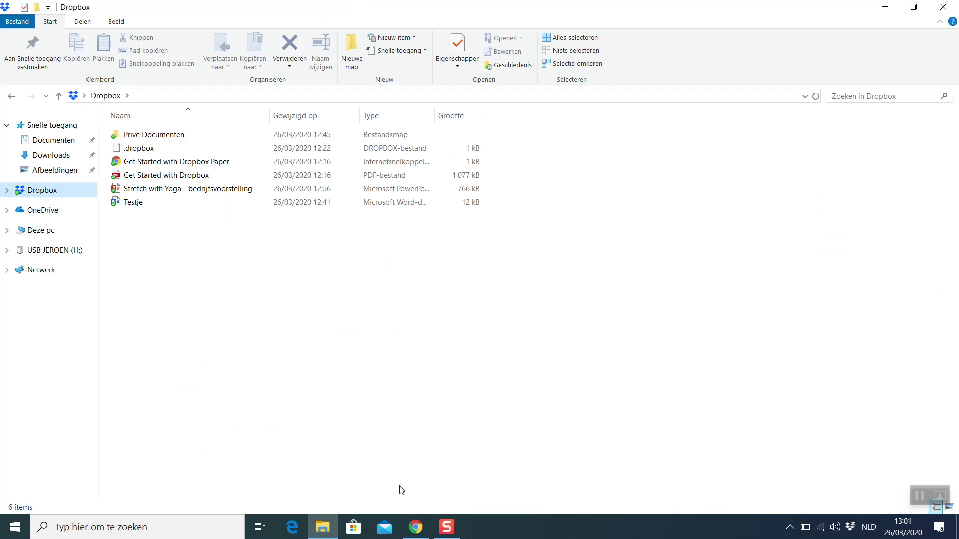
pyautogui.click(416, 528)
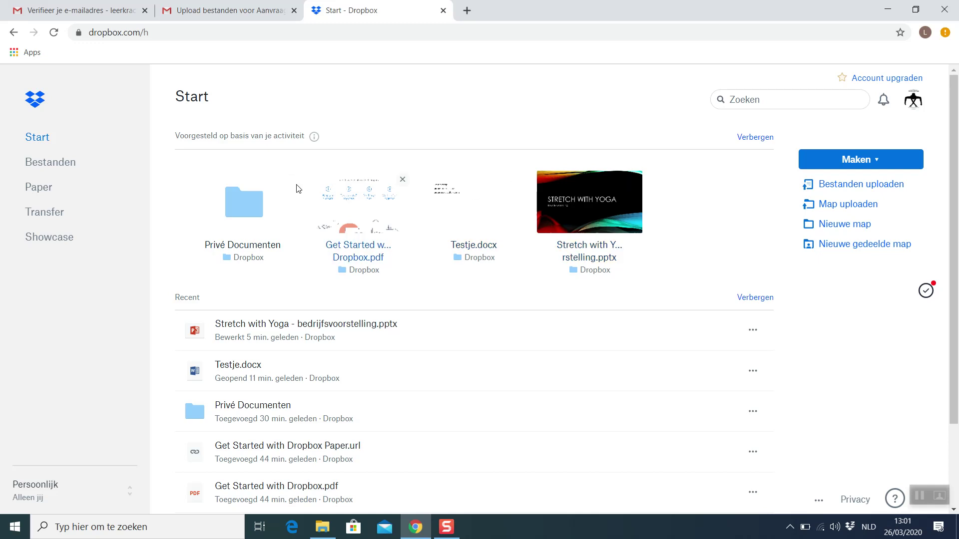
# Hide the suggested files section on the Start page and show the available actions for Stretch with Yoga - bedrijfsvoorstelling.pptx
pyautogui.click(755, 138)
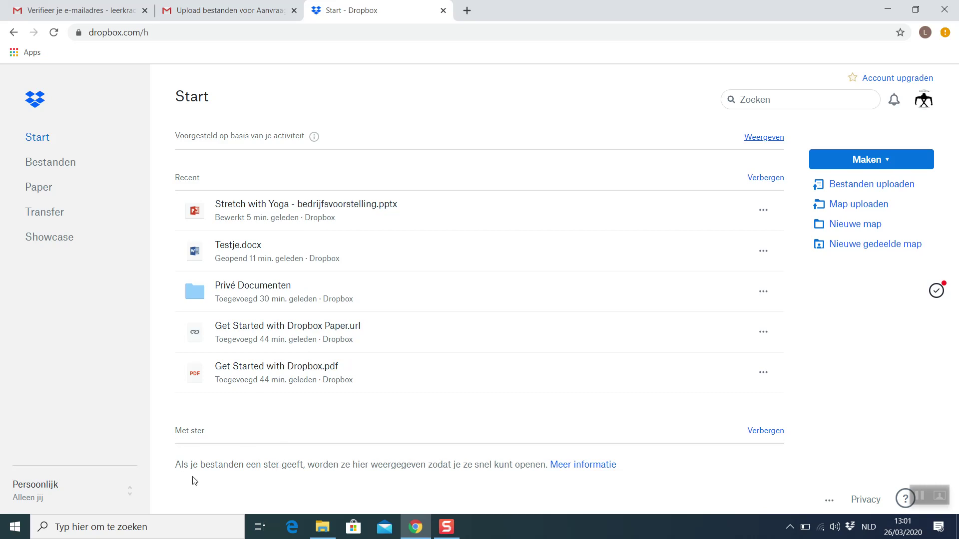
pyautogui.moveTo(280, 199)
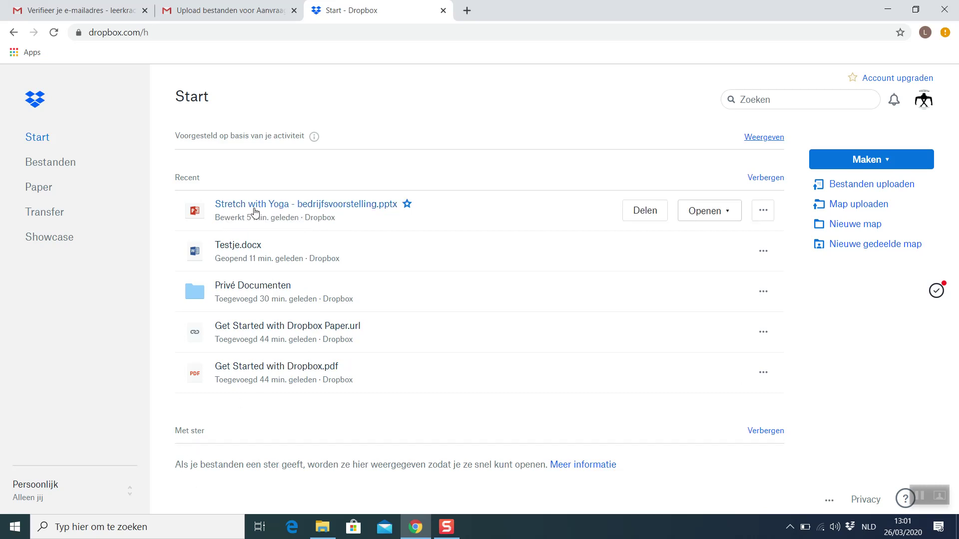
pyautogui.click(765, 212)
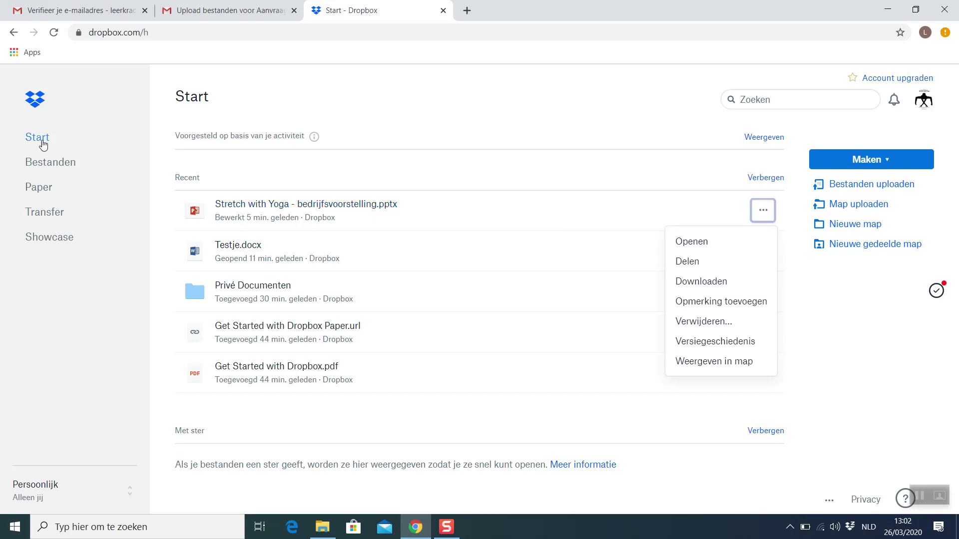
# Create a new Microsoft Word document in the Dropbox files overview and enter the text "Testje 2" in it
pyautogui.click(43, 167)
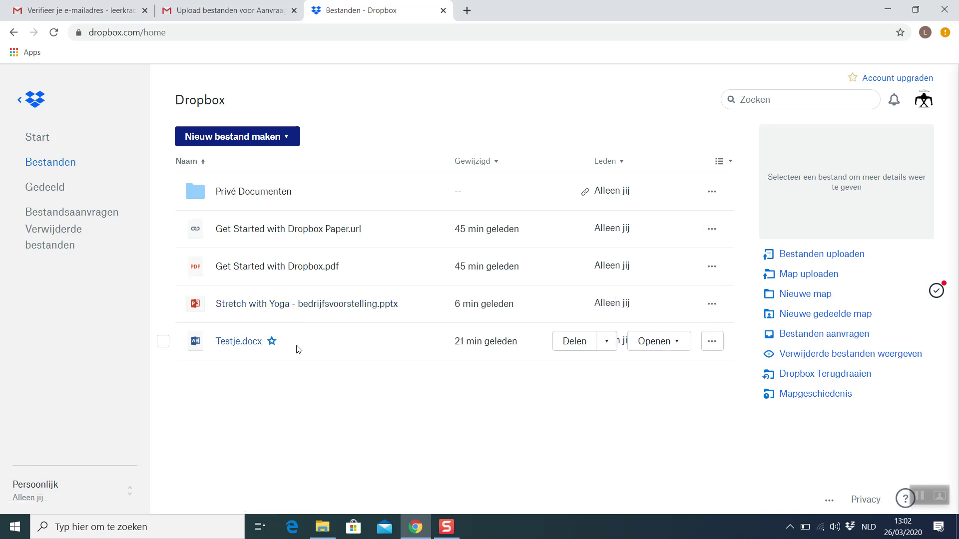
pyautogui.click(241, 140)
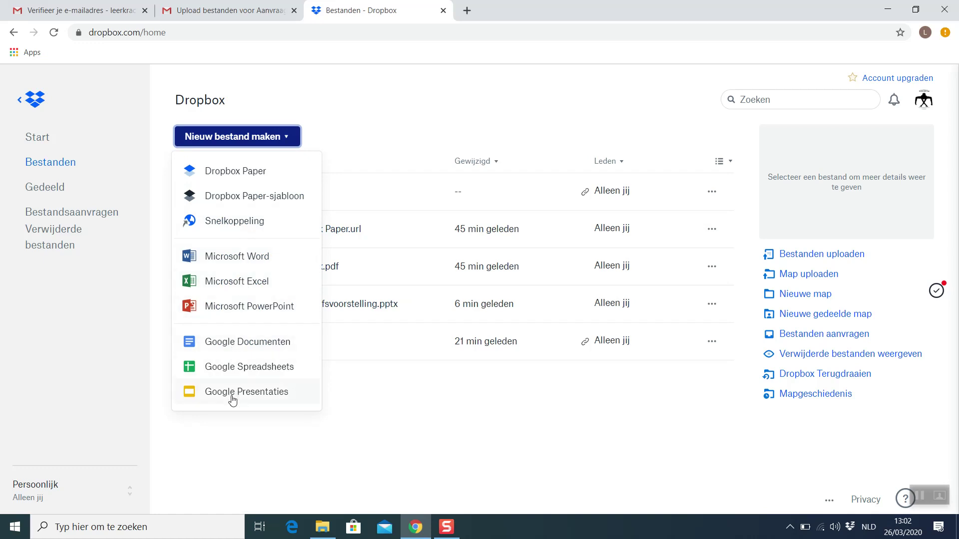
pyautogui.click(227, 258)
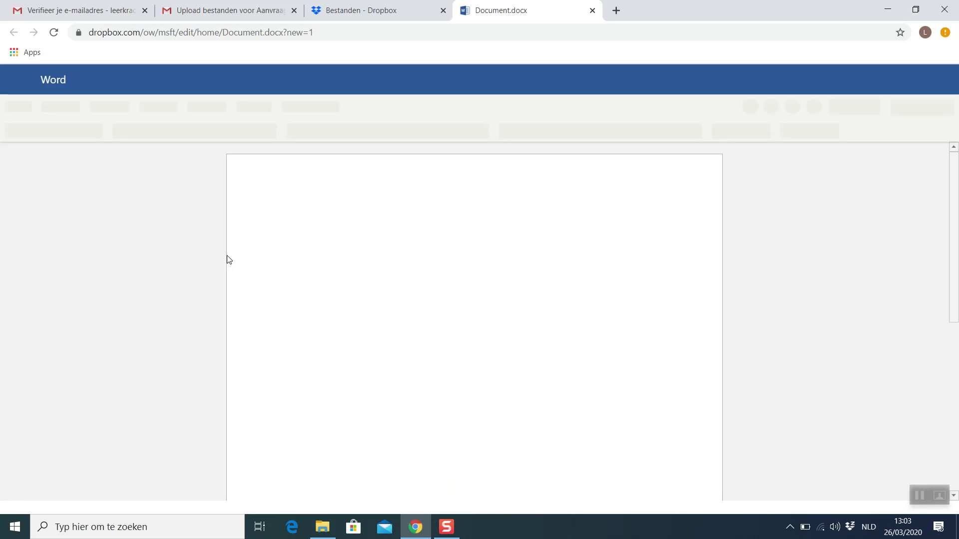
pyautogui.write('Test')
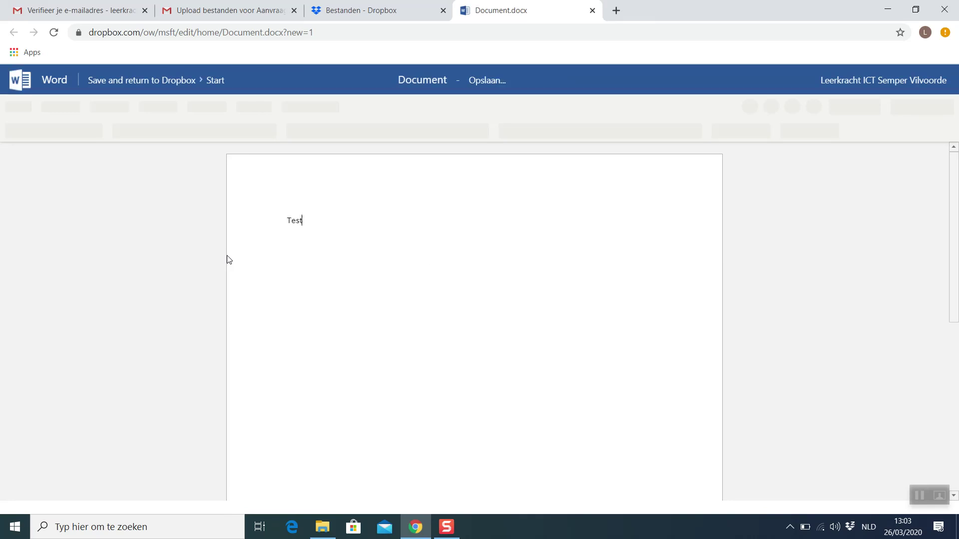
pyautogui.write('je 2')
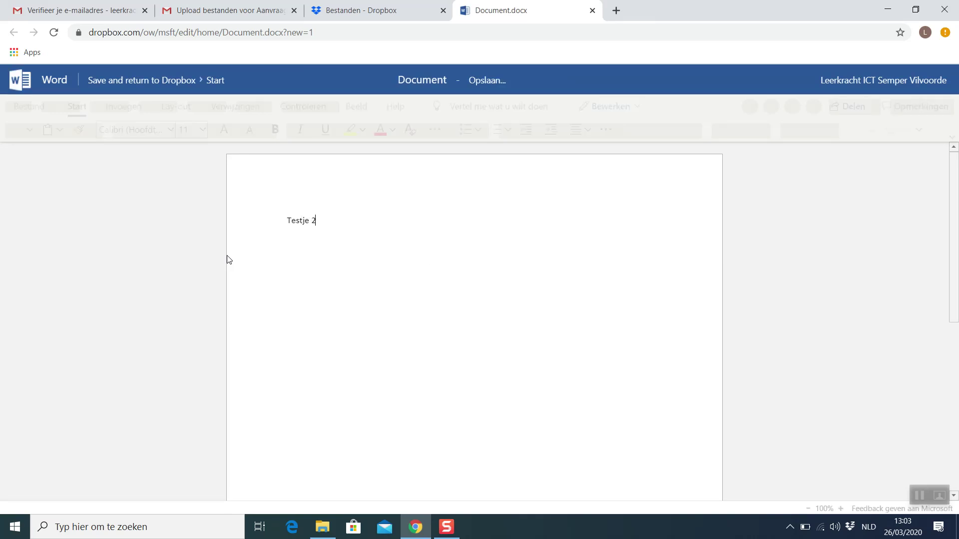
# Rename the Word document as "Testje 2" and close it to return to the Dropbox files overview
pyautogui.click(419, 82)
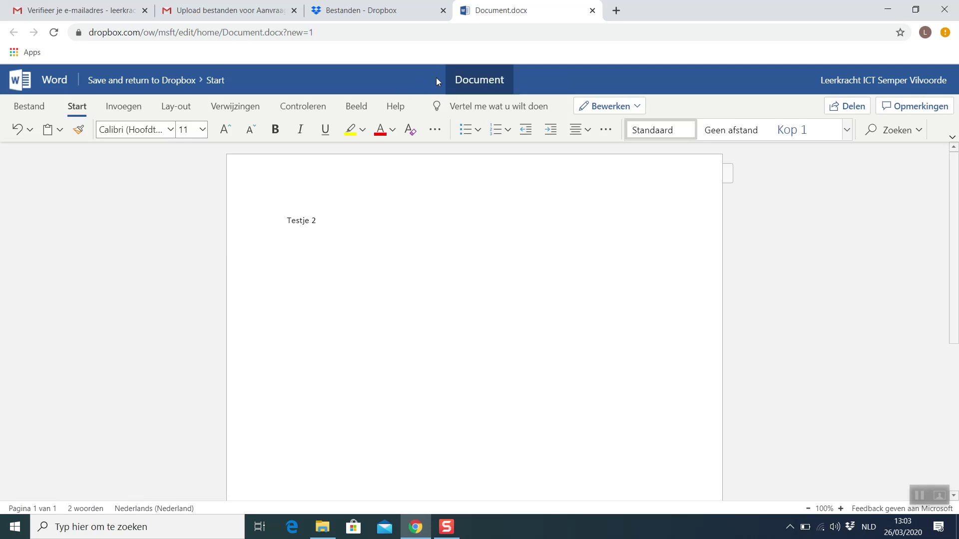
pyautogui.write('T')
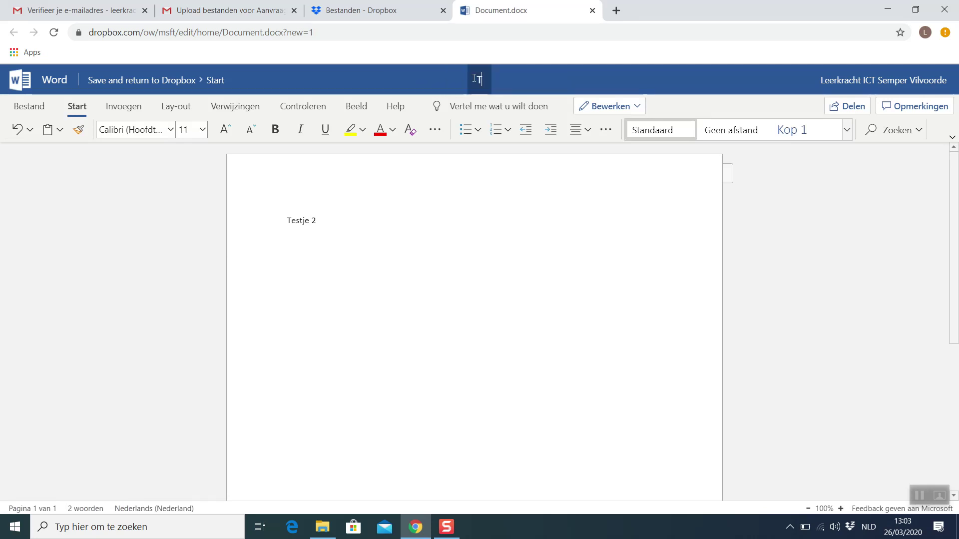
pyautogui.write('estje 2')
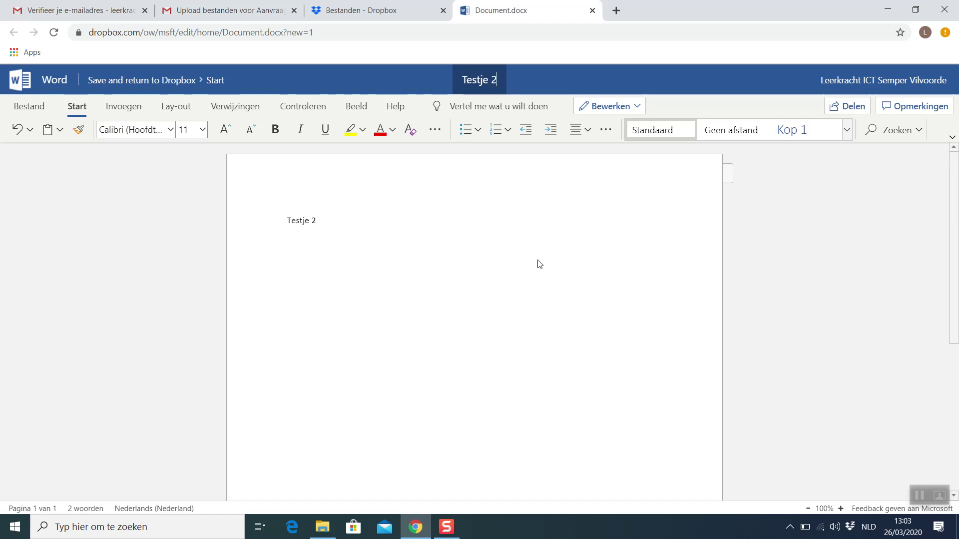
pyautogui.click(519, 235)
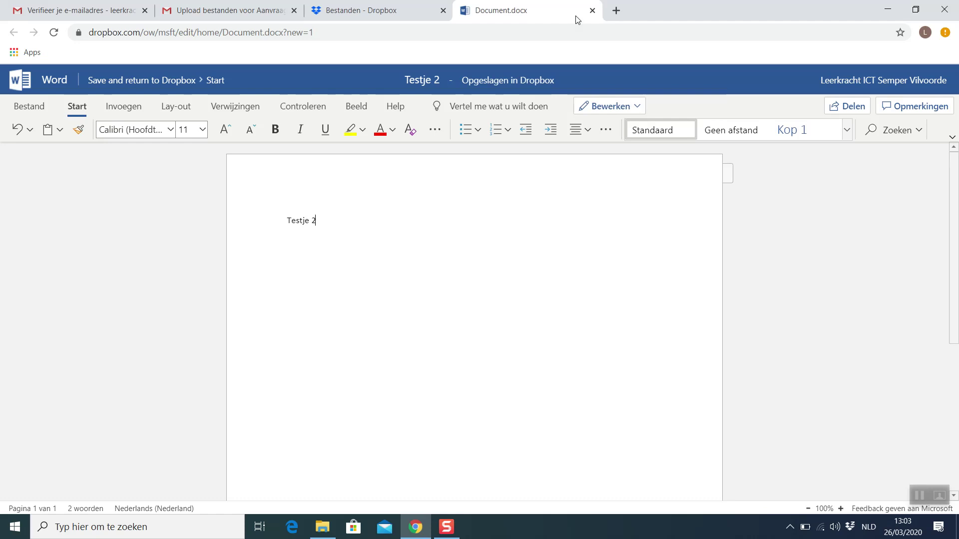
pyautogui.click(593, 10)
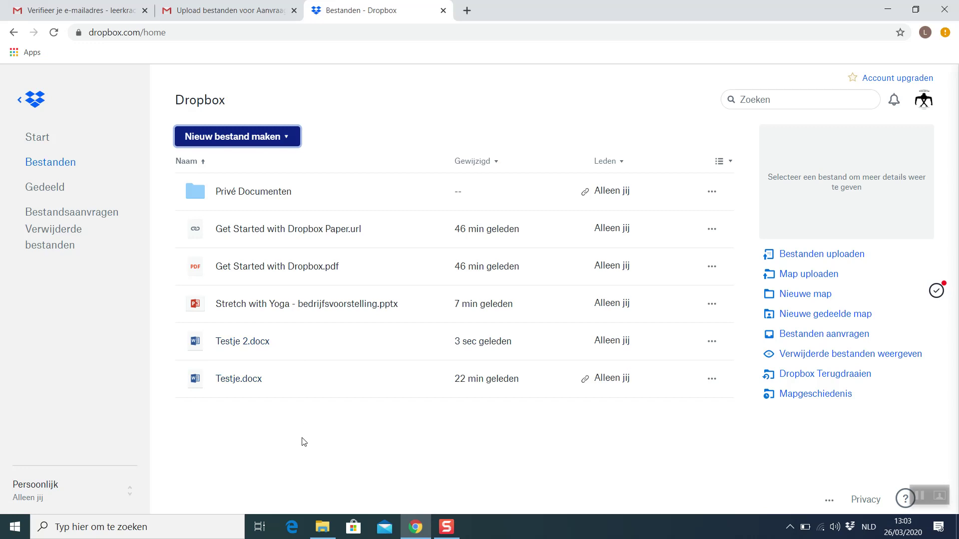
pyautogui.click(262, 142)
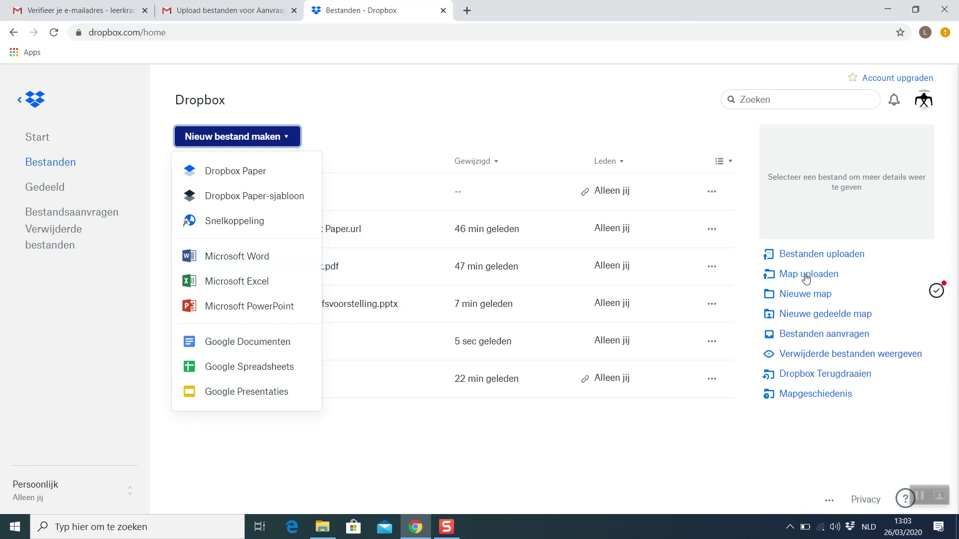
pyautogui.click(525, 443)
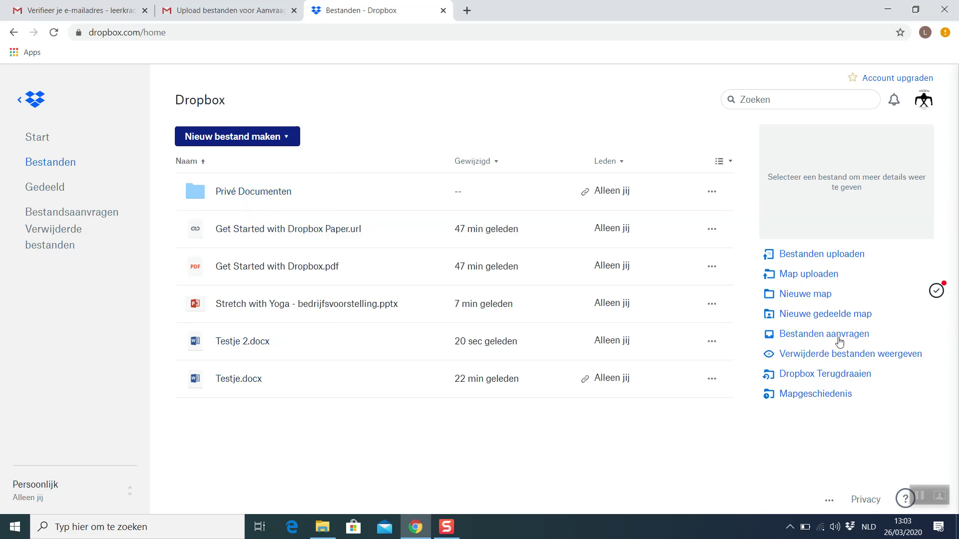
# Create a new folder named "Stretch With Yoga" in the main Dropbox folder, accessible only to the owner
pyautogui.click(809, 297)
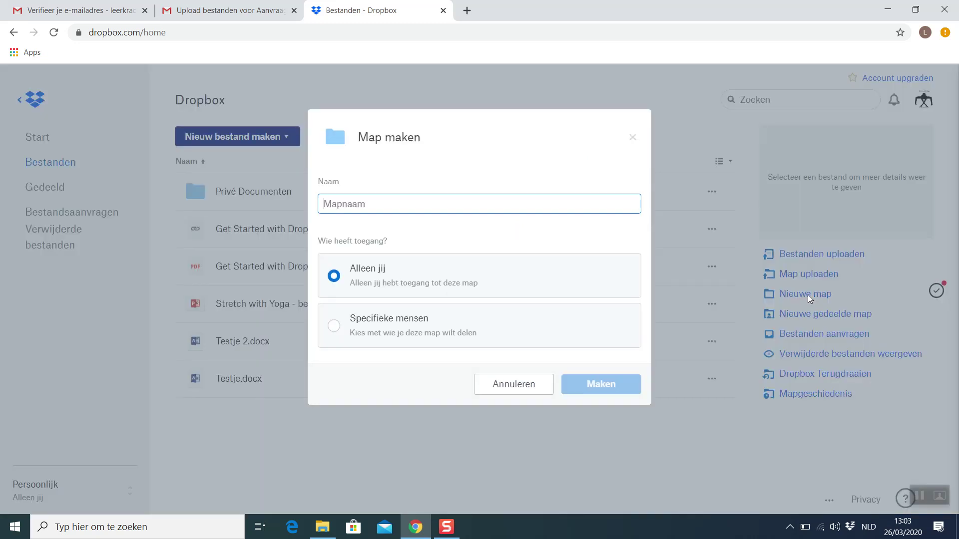
pyautogui.write('Stre')
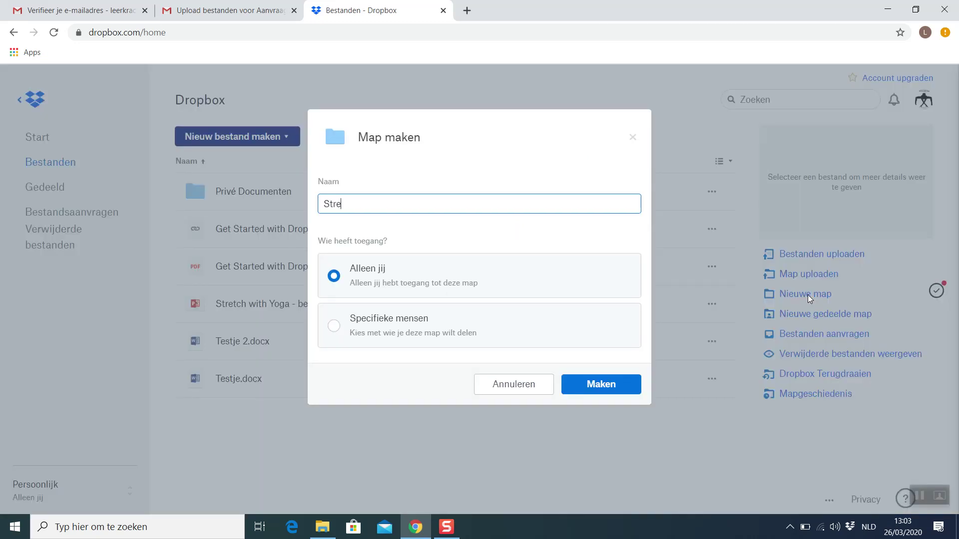
pyautogui.write('tch With Yoga')
pyautogui.click(601, 388)
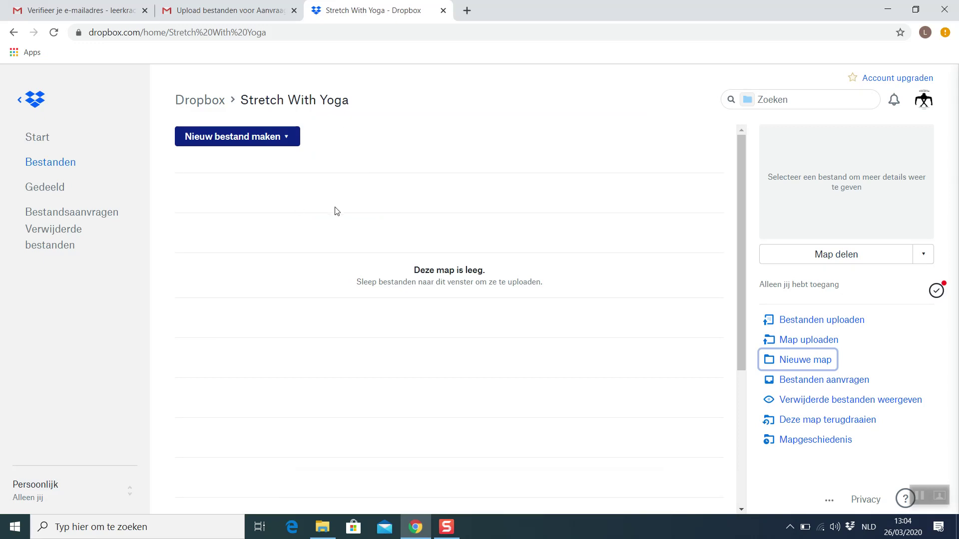
# Create a private subfolder named "Marketing" inside Stretch With Yoga and return to the parent folder
pyautogui.click(809, 367)
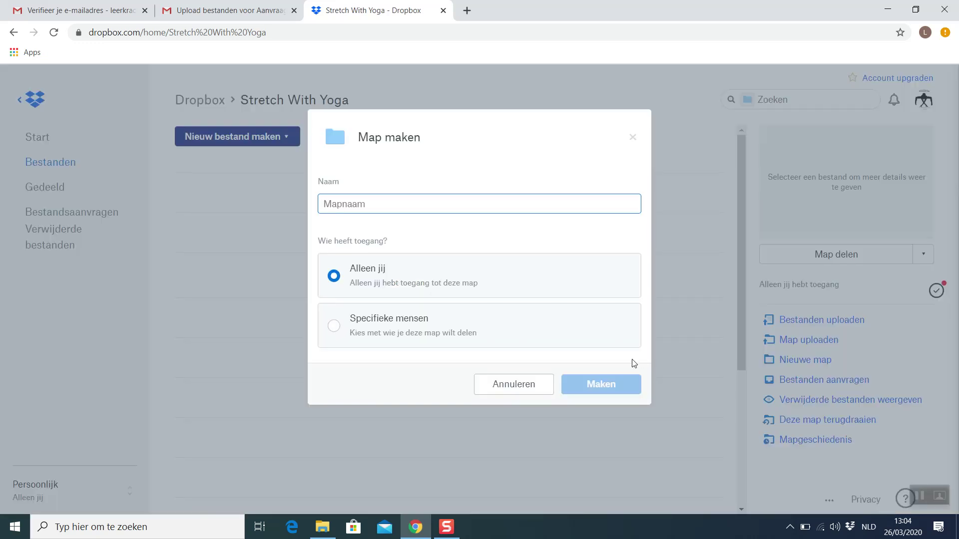
pyautogui.write('Marketing')
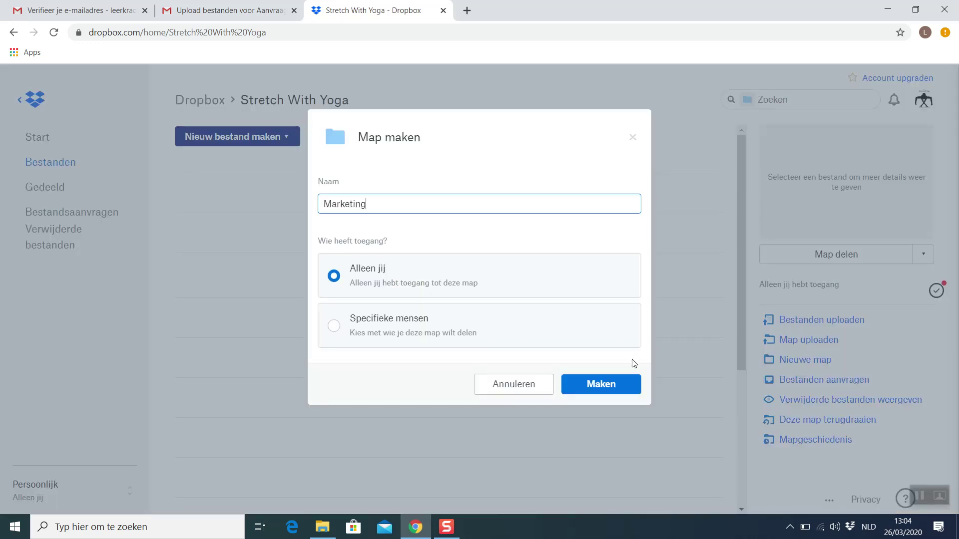
pyautogui.click(603, 385)
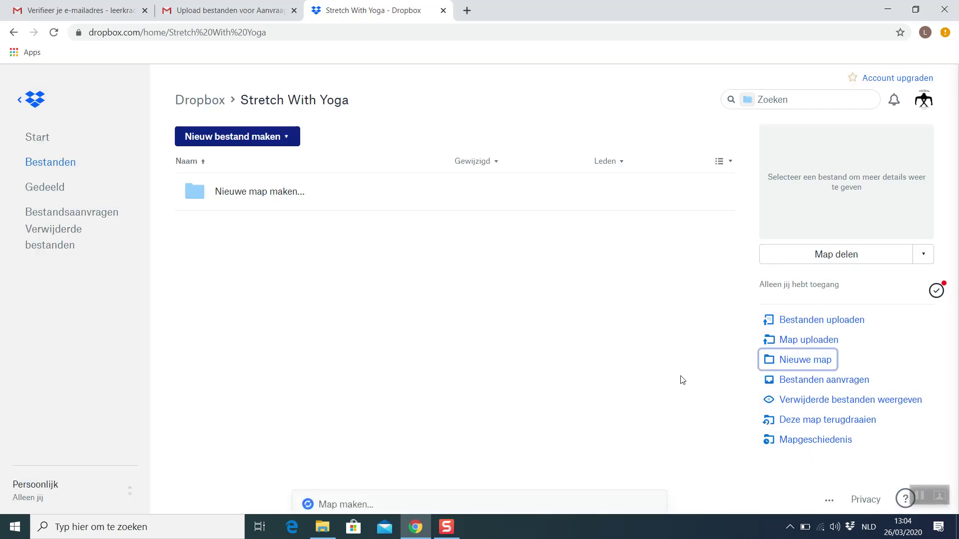
pyautogui.click(290, 103)
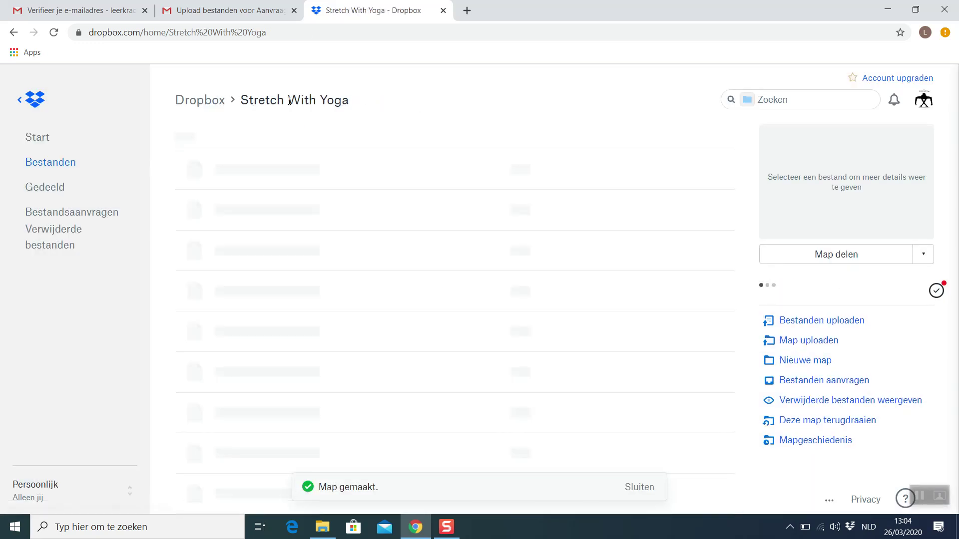
# Create a private subfolder named "Administratie en Planning" inside Stretch With Yoga and return to the parent folder
pyautogui.click(803, 362)
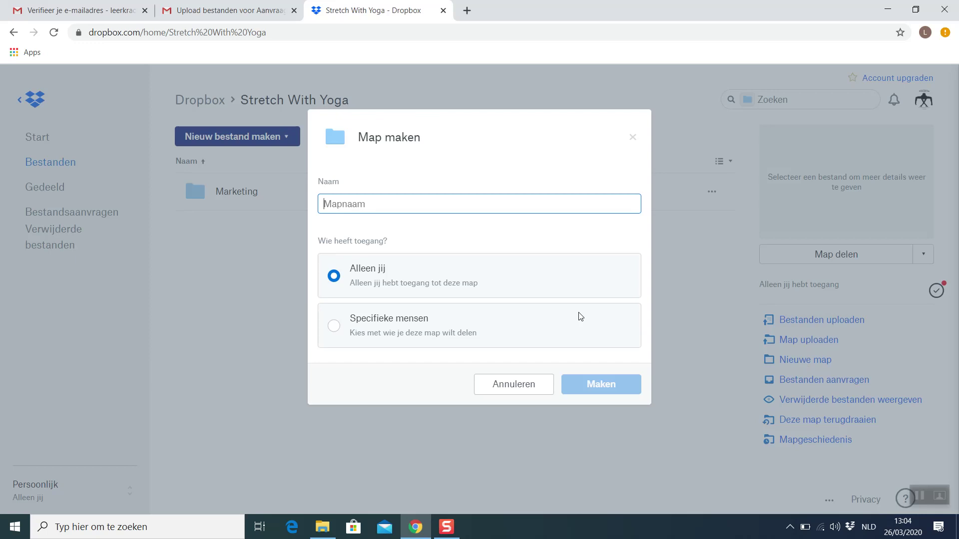
pyautogui.write('Administratie en')
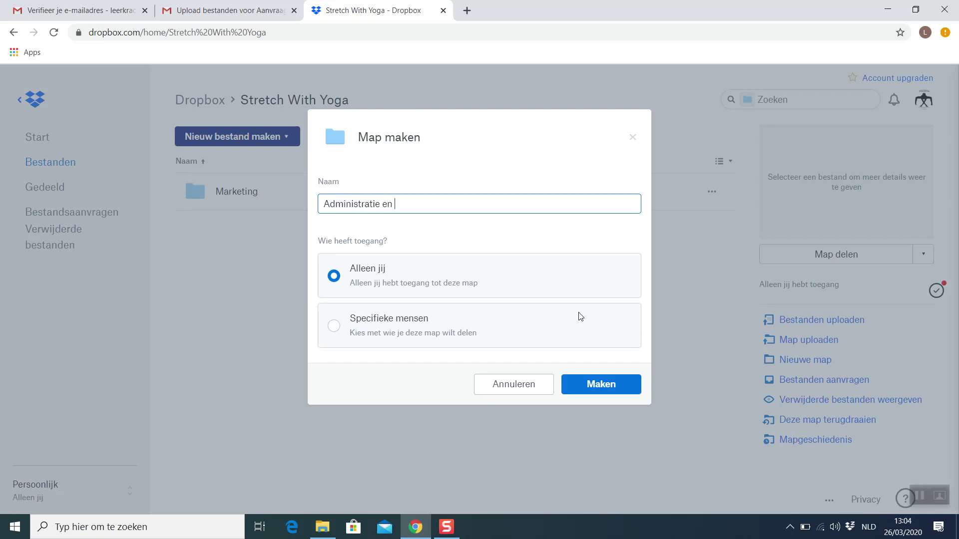
pyautogui.write(' Planning')
pyautogui.click(603, 386)
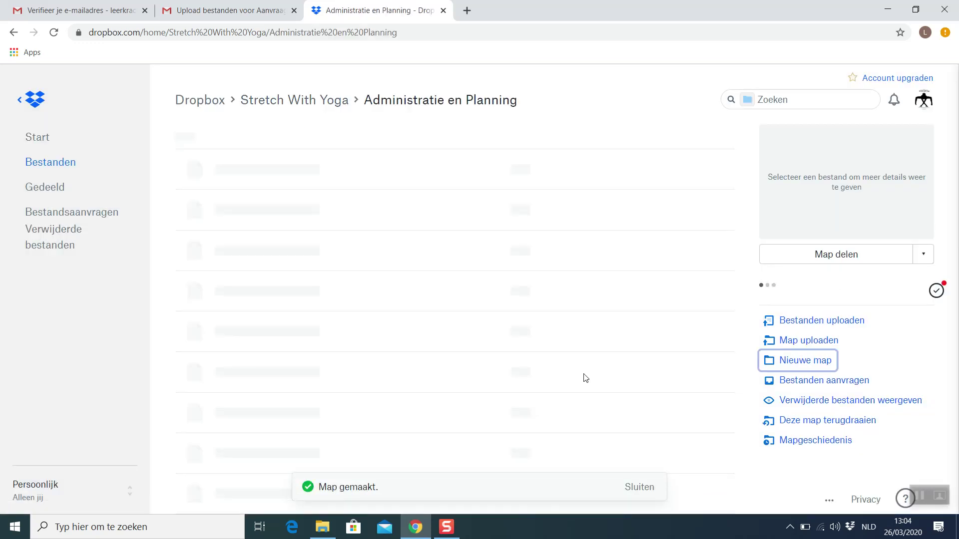
pyautogui.click(296, 101)
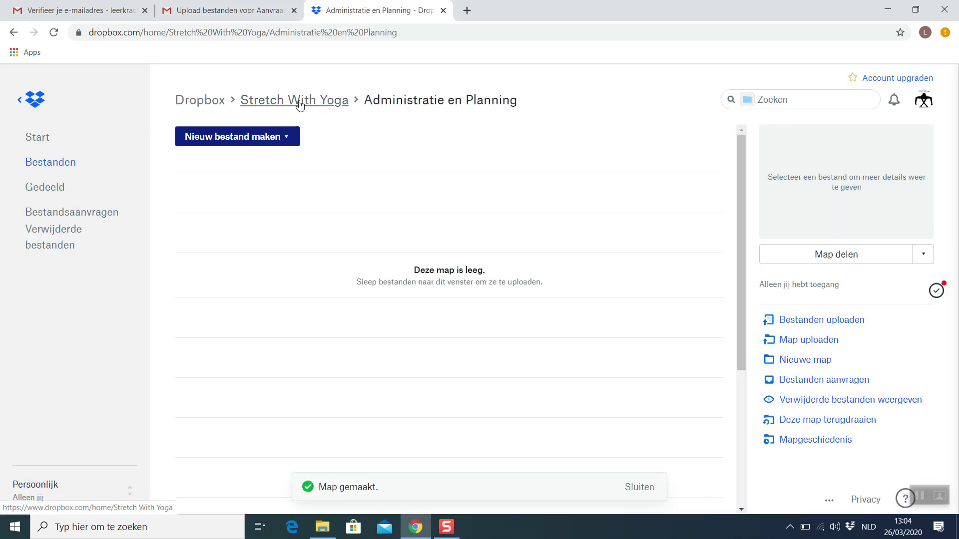
# Create a private subfolder named "Facturatie" inside Stretch With Yoga and return to the parent folder
pyautogui.click(810, 363)
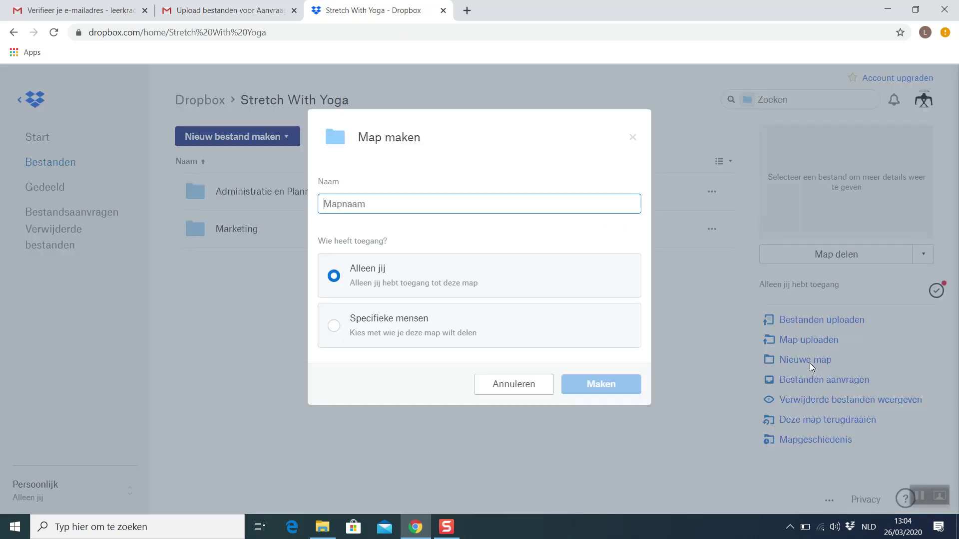
pyautogui.write('Facturatie')
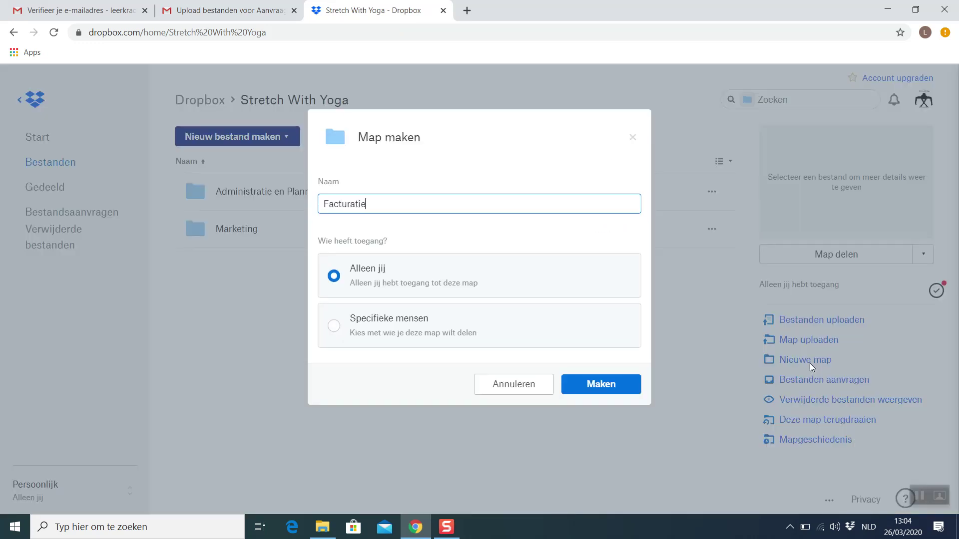
pyautogui.click(604, 389)
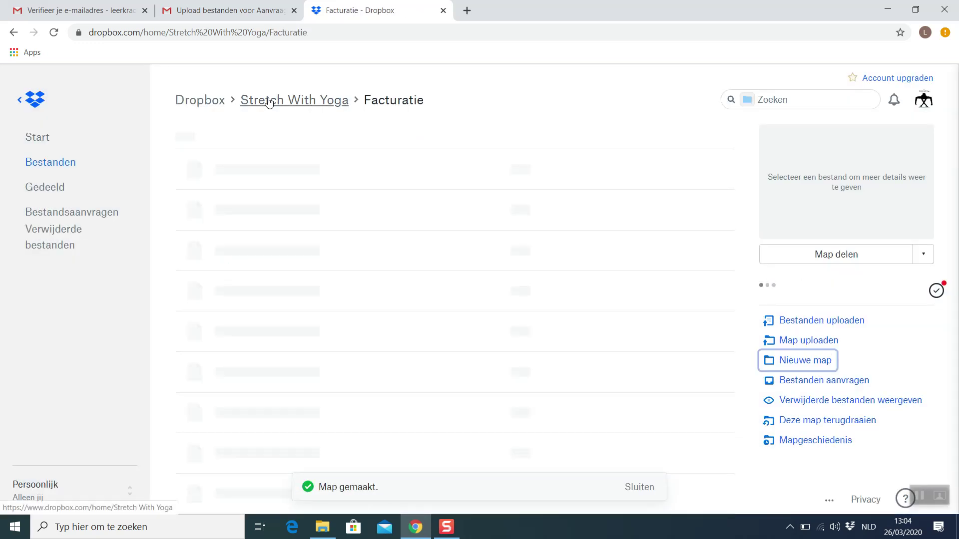
pyautogui.click(268, 101)
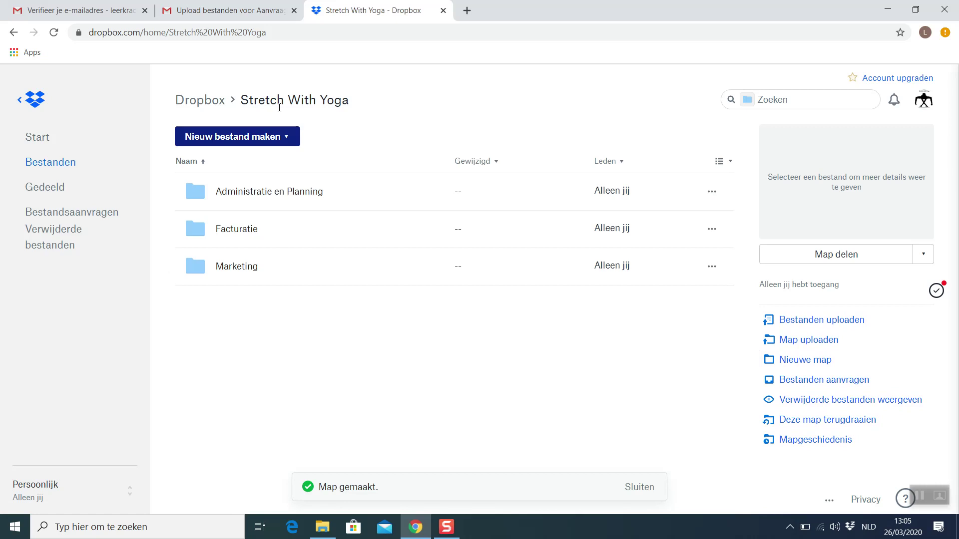
# Create a private subfolder named "Verkoop" inside Stretch With Yoga and return to the parent folder
pyautogui.click(799, 363)
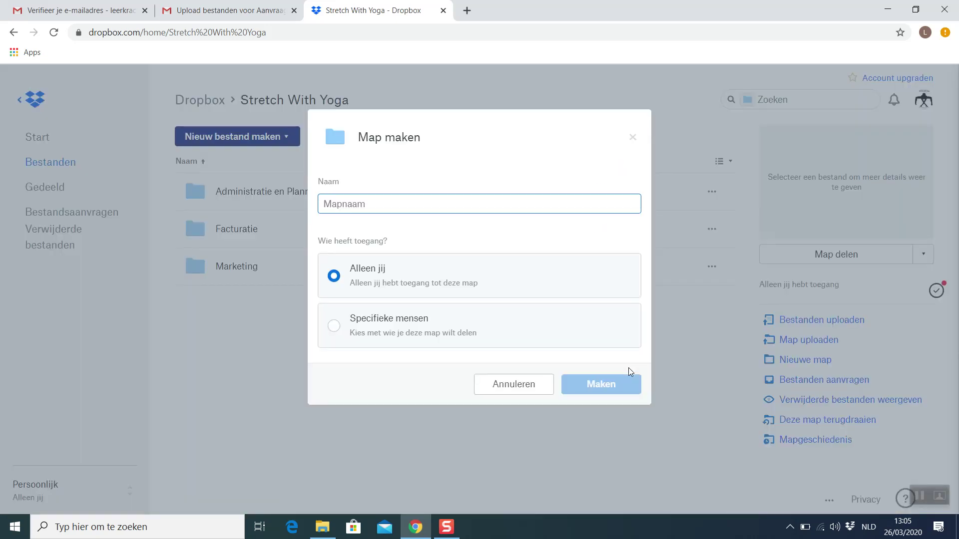
pyautogui.write('Verkoop')
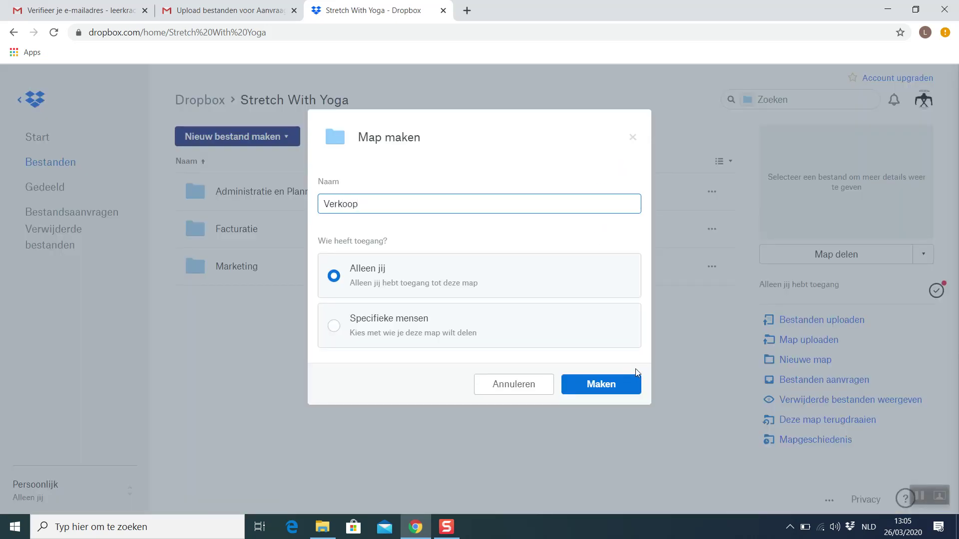
pyautogui.click(624, 387)
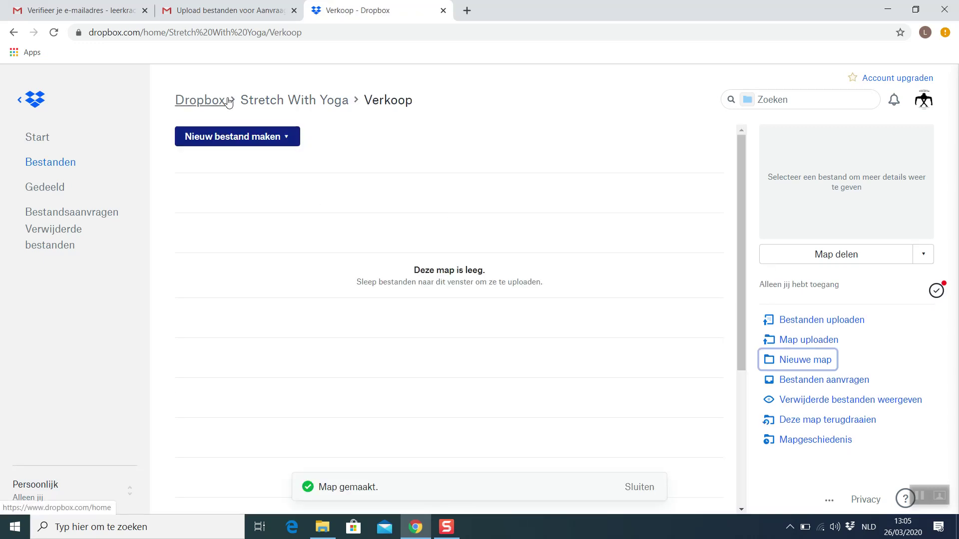
pyautogui.click(267, 99)
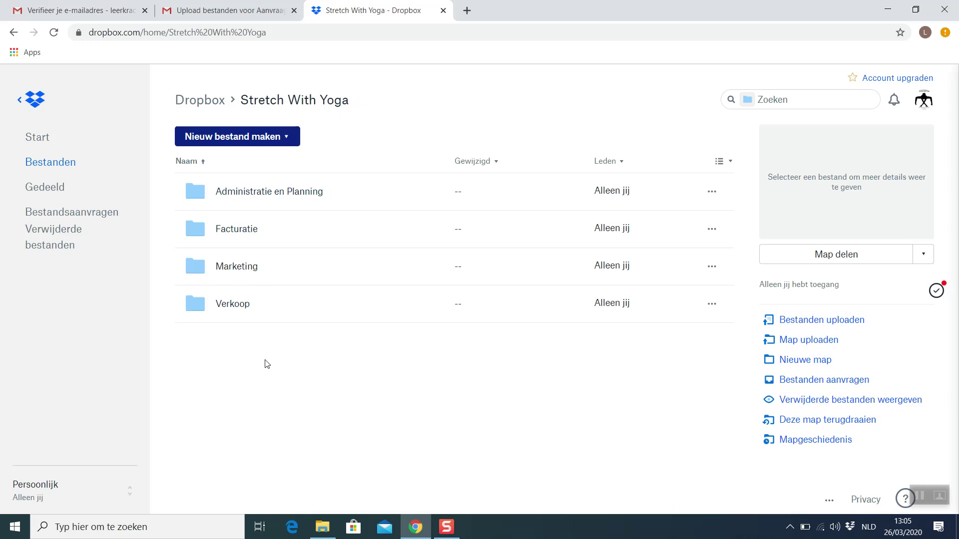
# Upload the image "logo Stretch with Yoga" from the local Afbeeldingen folder into the Marketing subfolder and clear its selection
pyautogui.click(238, 268)
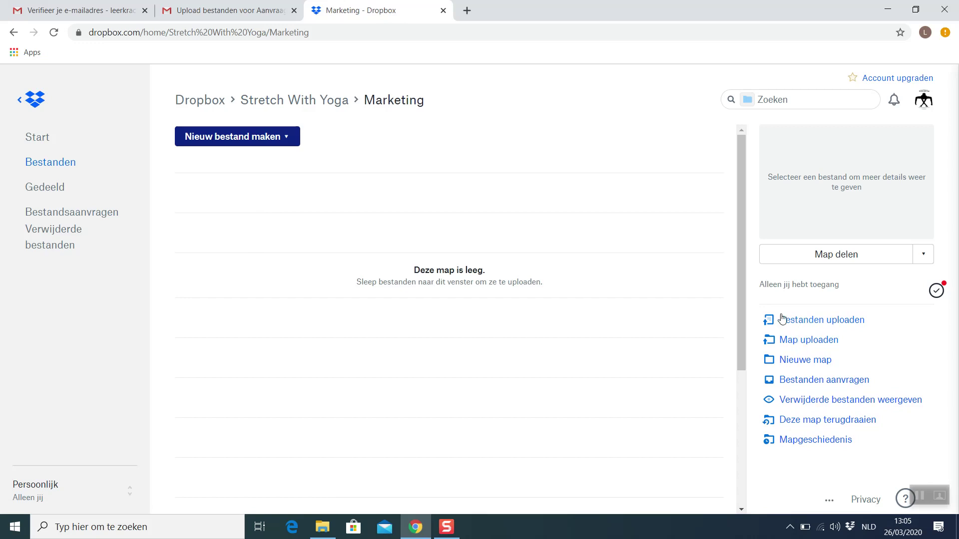
pyautogui.click(818, 324)
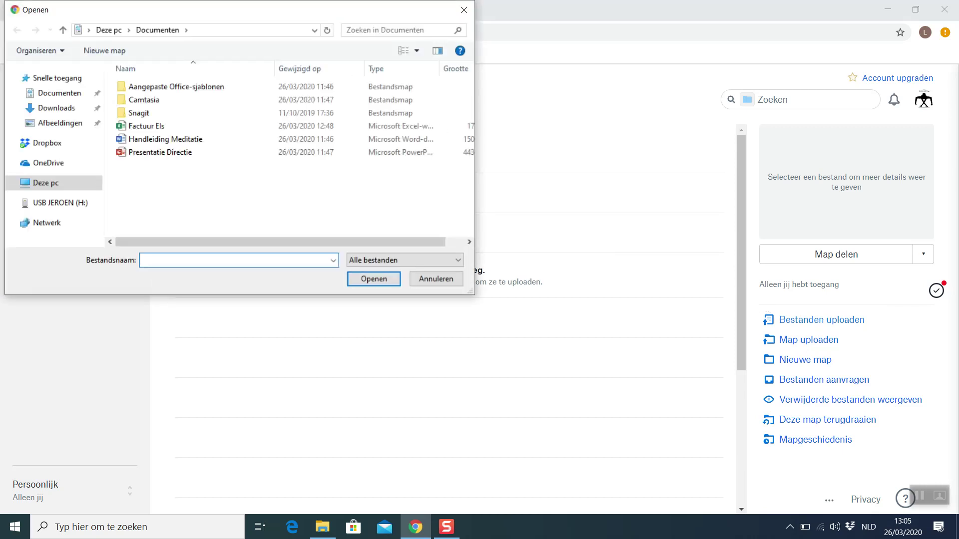
pyautogui.moveTo(191, 11); pyautogui.dragTo(275, 33)
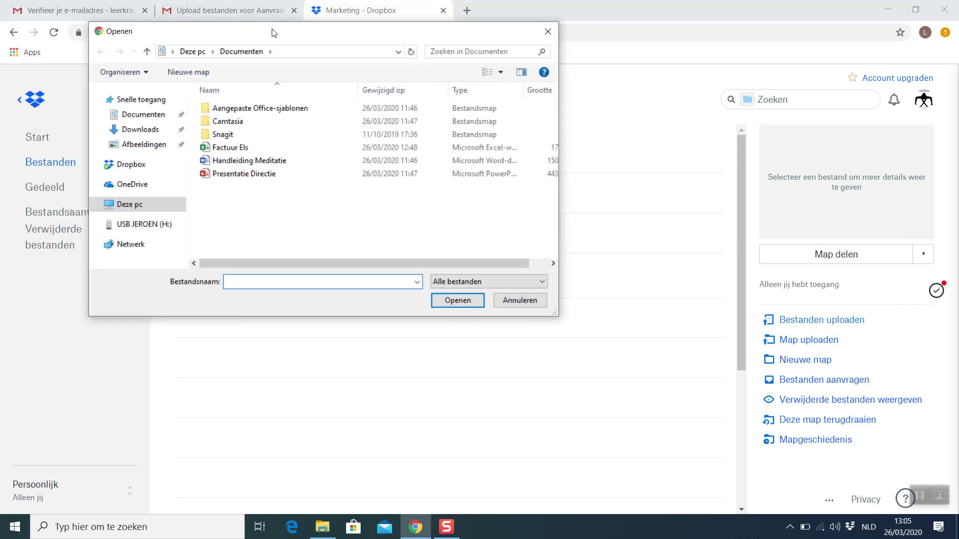
pyautogui.click(142, 145)
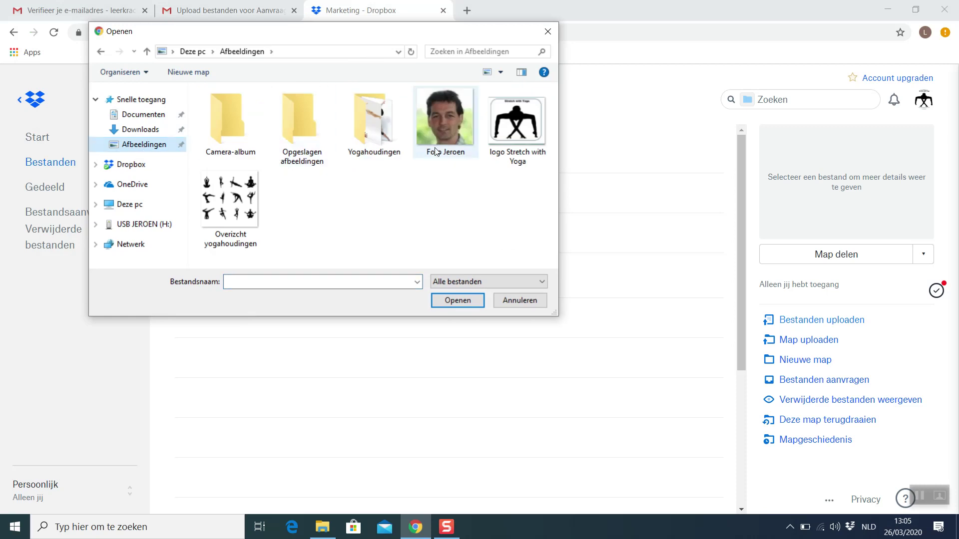
pyautogui.click(513, 126)
pyautogui.click(457, 300)
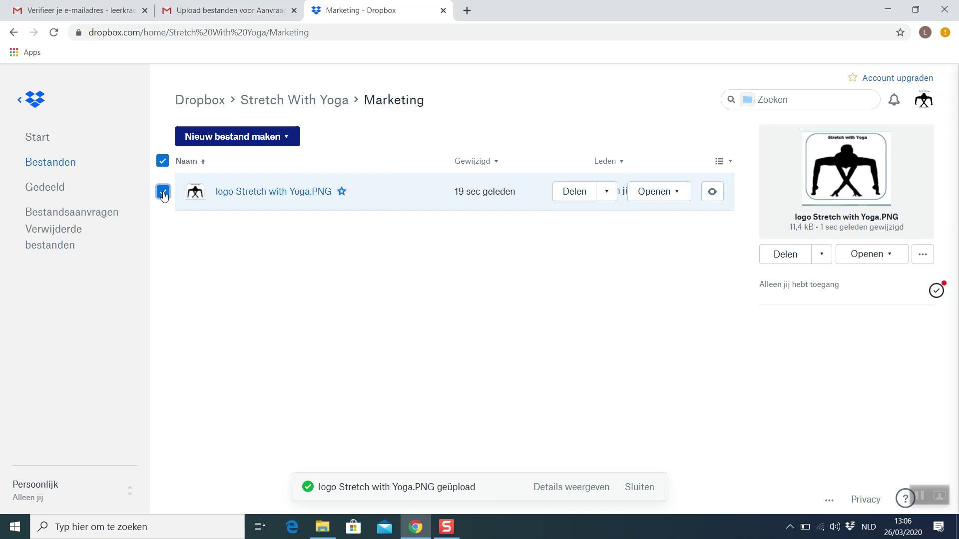
pyautogui.click(192, 235)
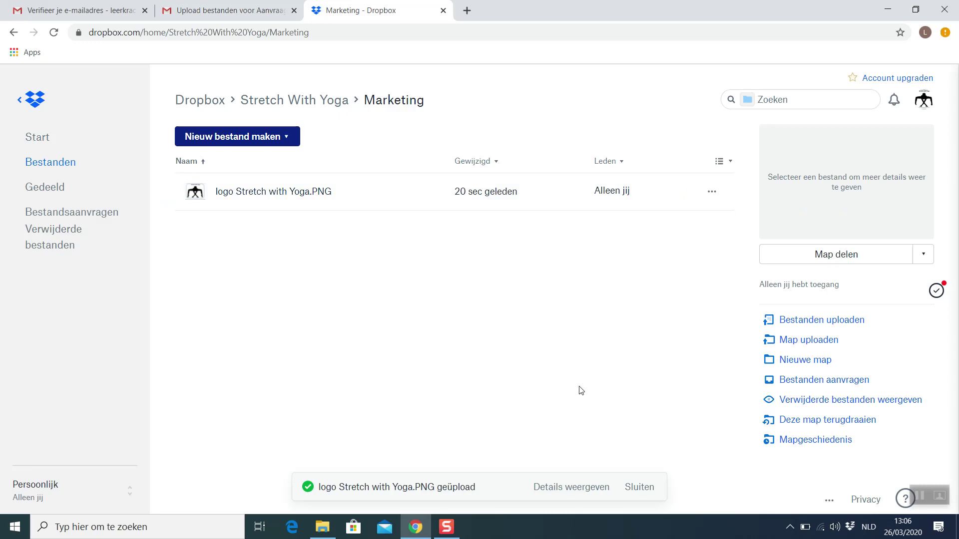
# Upload the whole local Yogahoudingen folder from Afbeeldingen into the Marketing folder and approve the browser's upload request
pyautogui.click(806, 342)
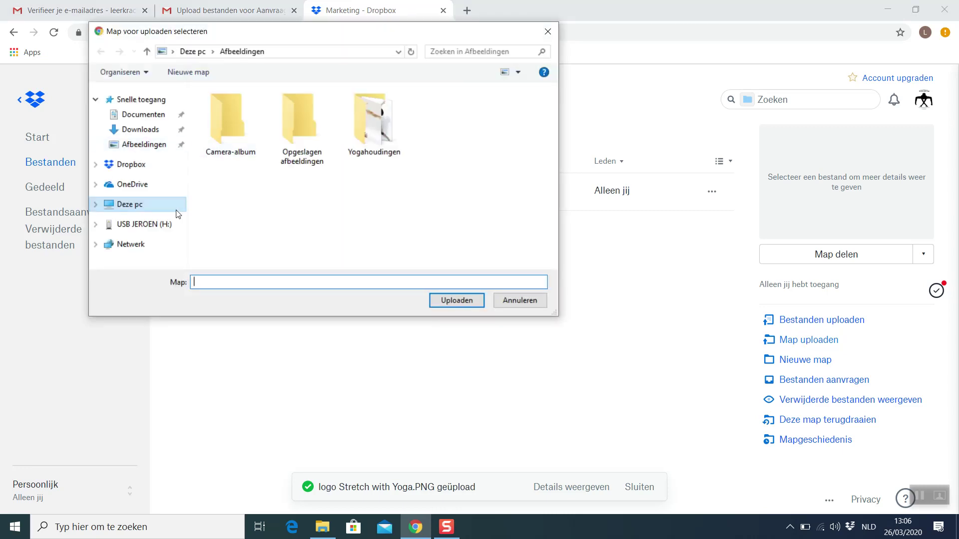
pyautogui.click(142, 148)
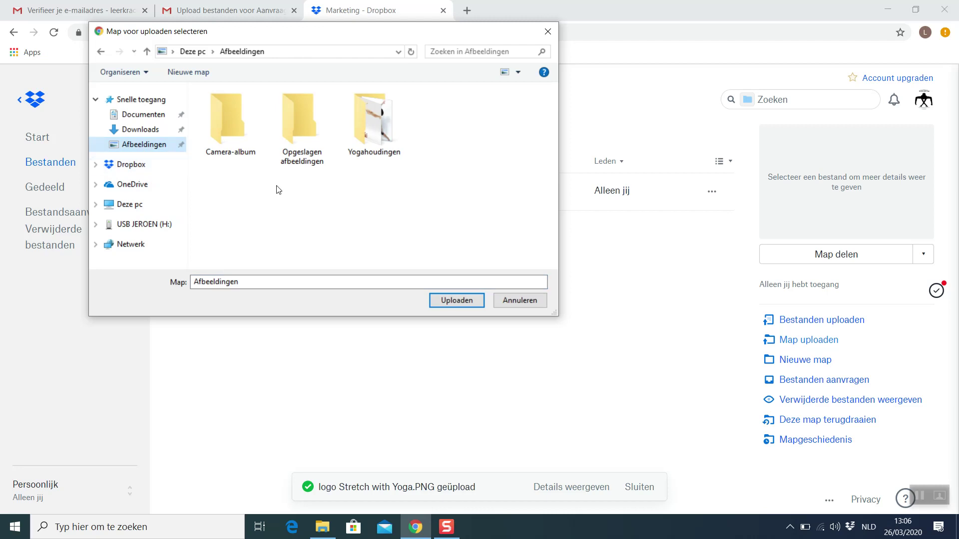
pyautogui.click(370, 121)
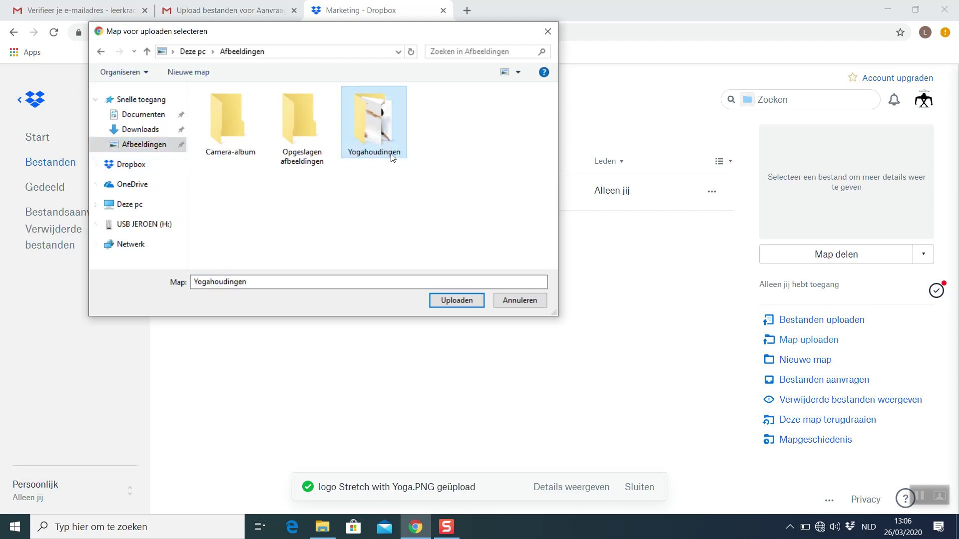
pyautogui.click(463, 300)
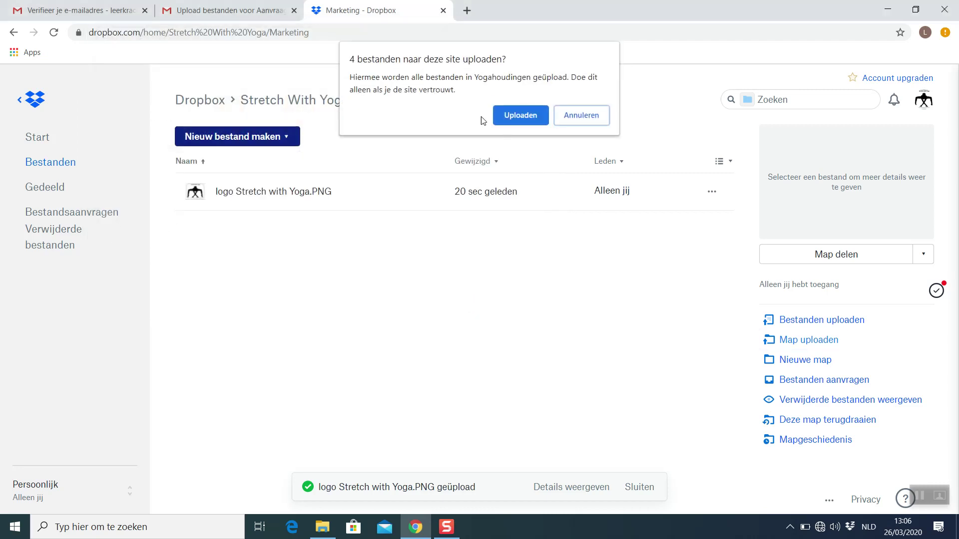
pyautogui.click(516, 116)
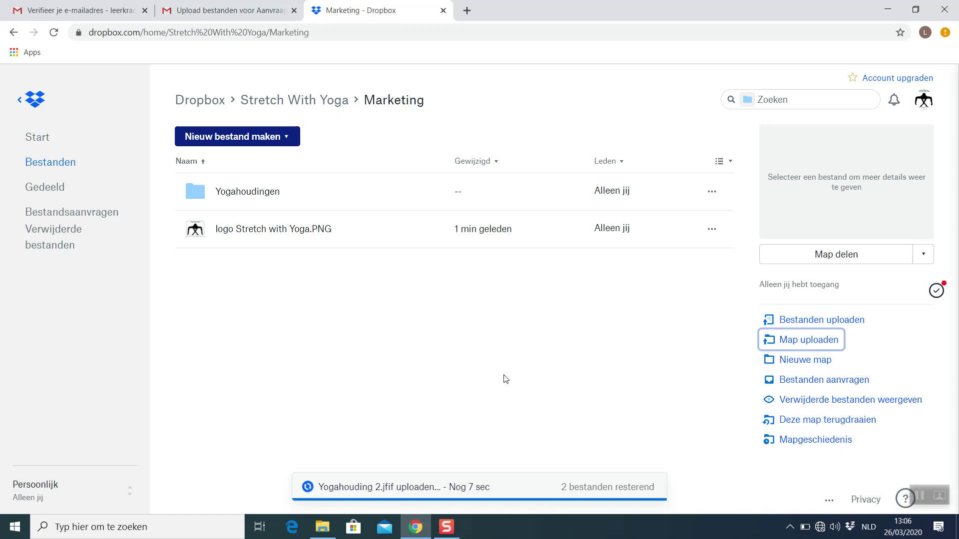
# View the uploaded Yogahoudingen folder with all its files selected and return to the Stretch With Yoga folder
pyautogui.click(242, 193)
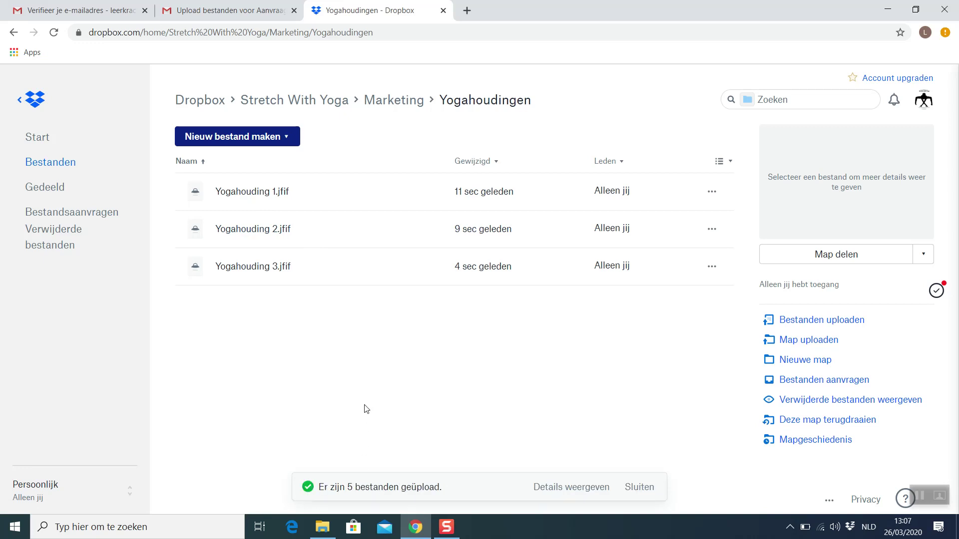
pyautogui.hotkey('ctrl', 'a')
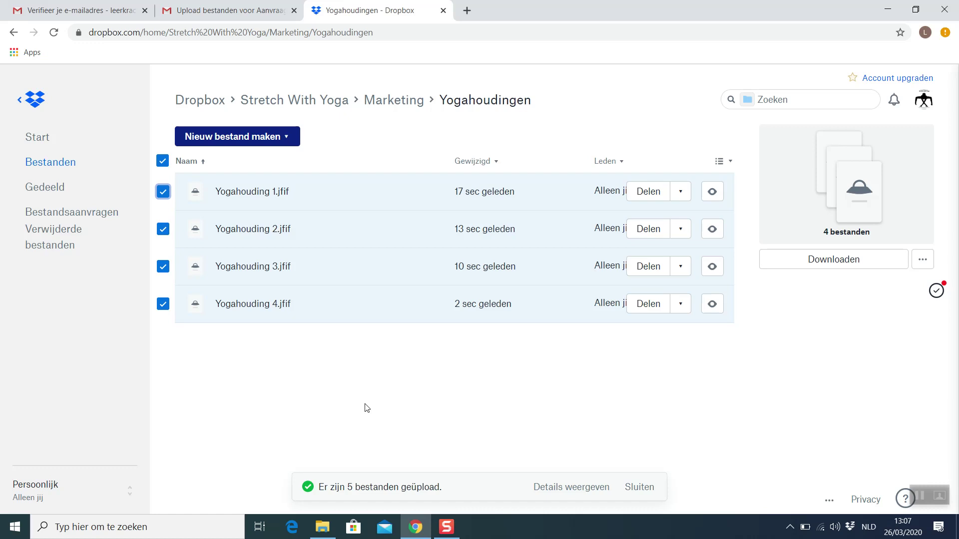
pyautogui.click(299, 104)
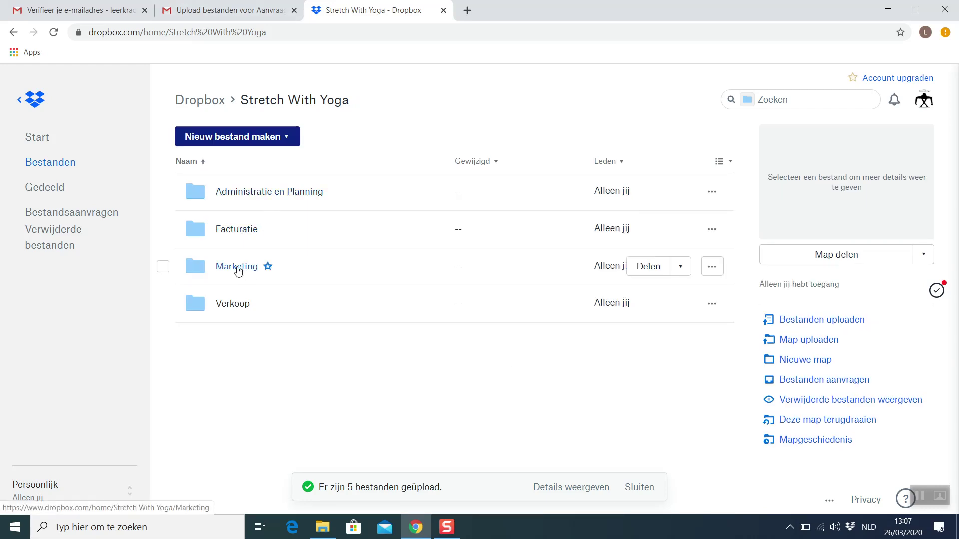
# Upload the Word document "Handleiding Meditatie" from the local Documenten folder into the Verkoop subfolder
pyautogui.click(232, 304)
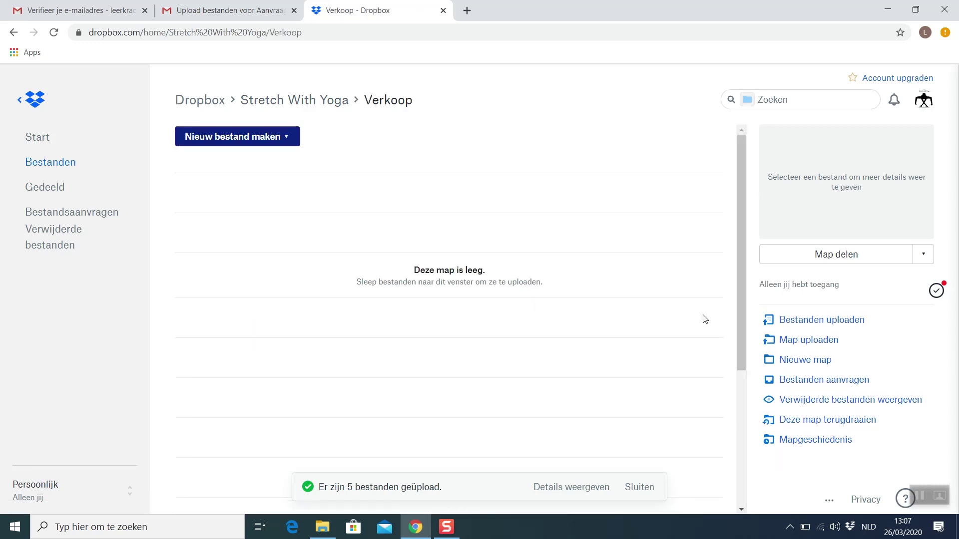
pyautogui.click(803, 325)
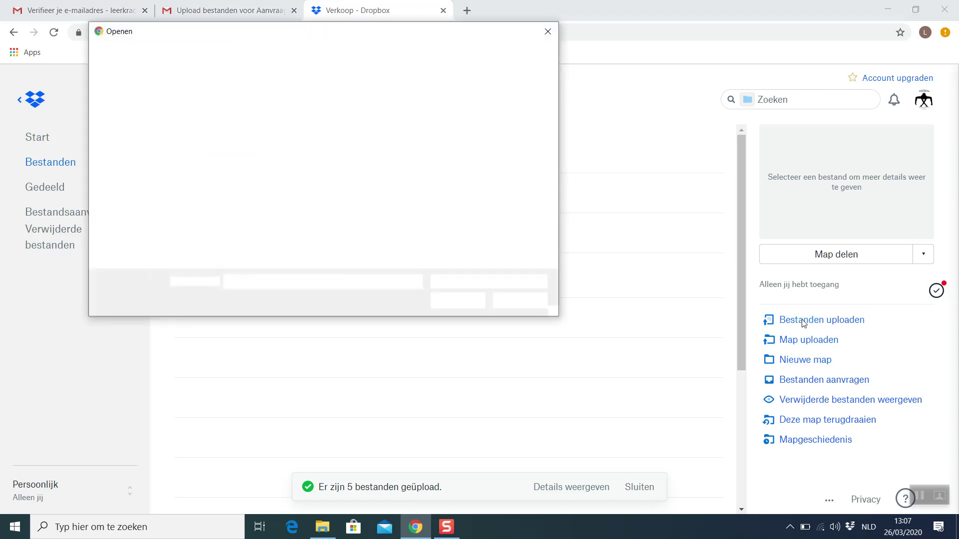
pyautogui.click(130, 117)
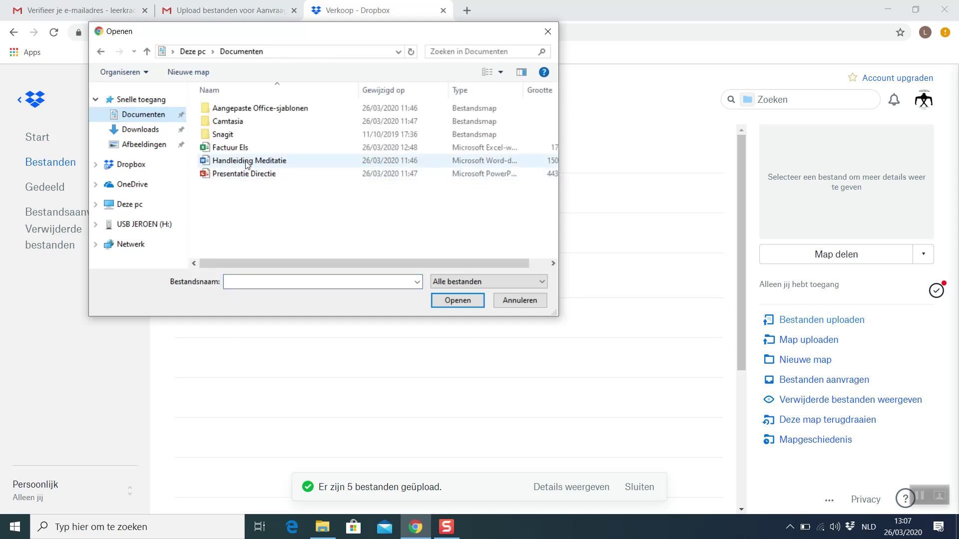
pyautogui.click(245, 165)
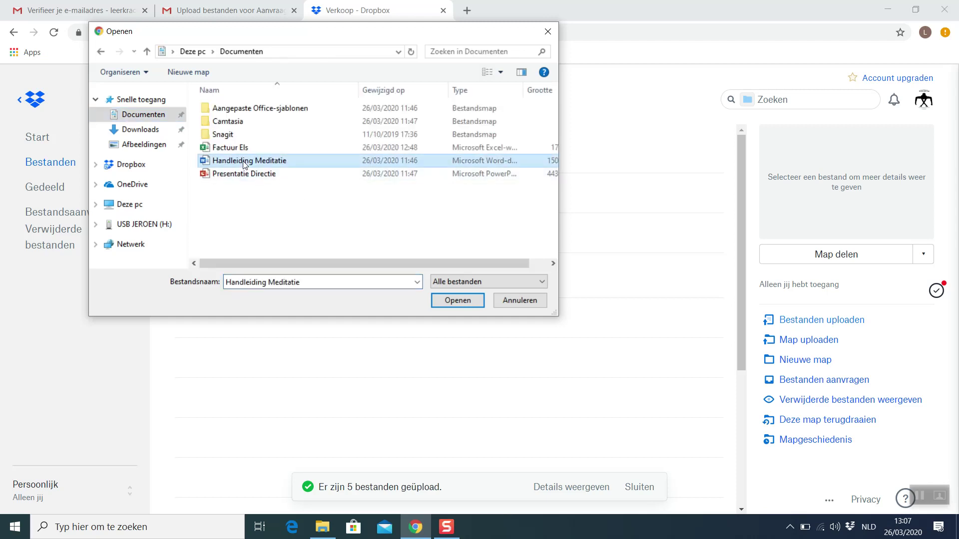
pyautogui.click(455, 300)
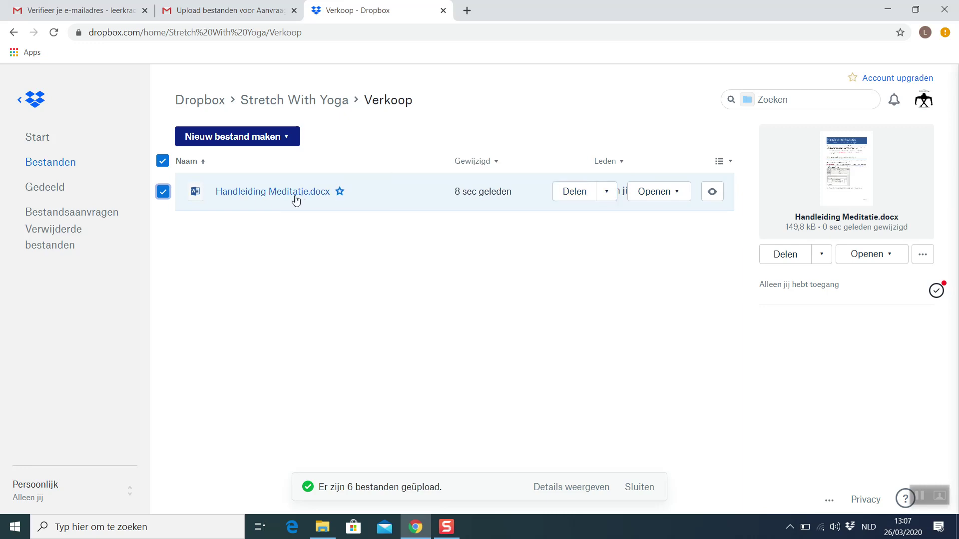
# Check the options for opening Handleiding Meditatie.docx, view the document in Word Online and close it again
pyautogui.click(677, 194)
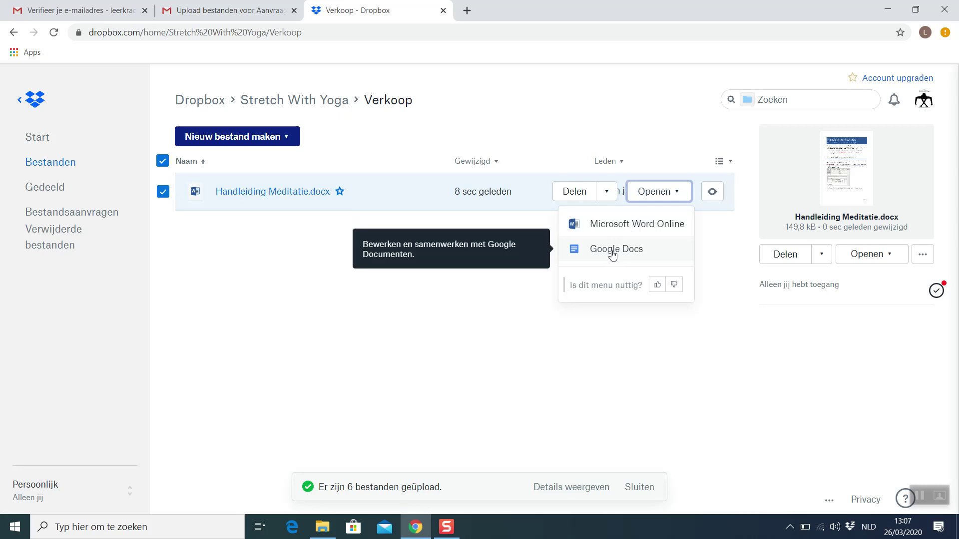
pyautogui.click(712, 193)
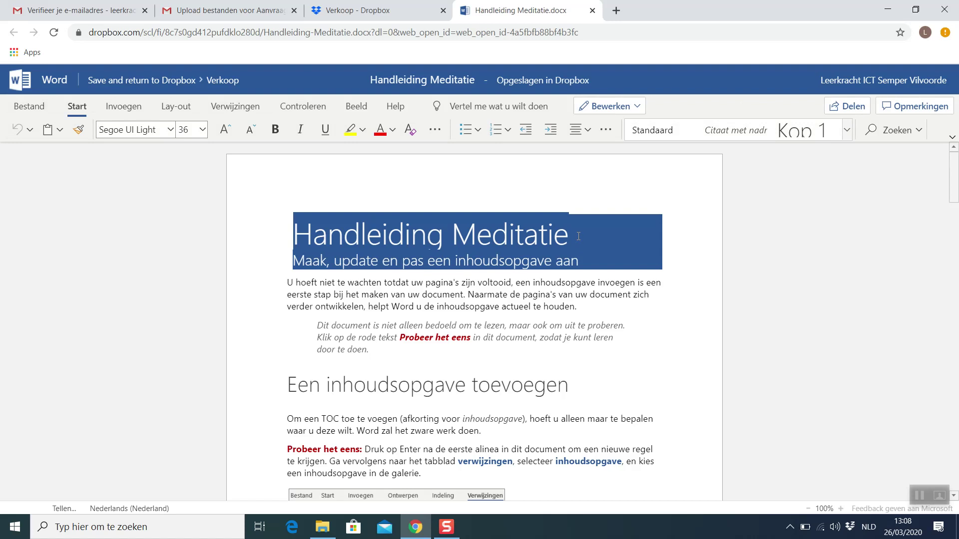
pyautogui.click(593, 10)
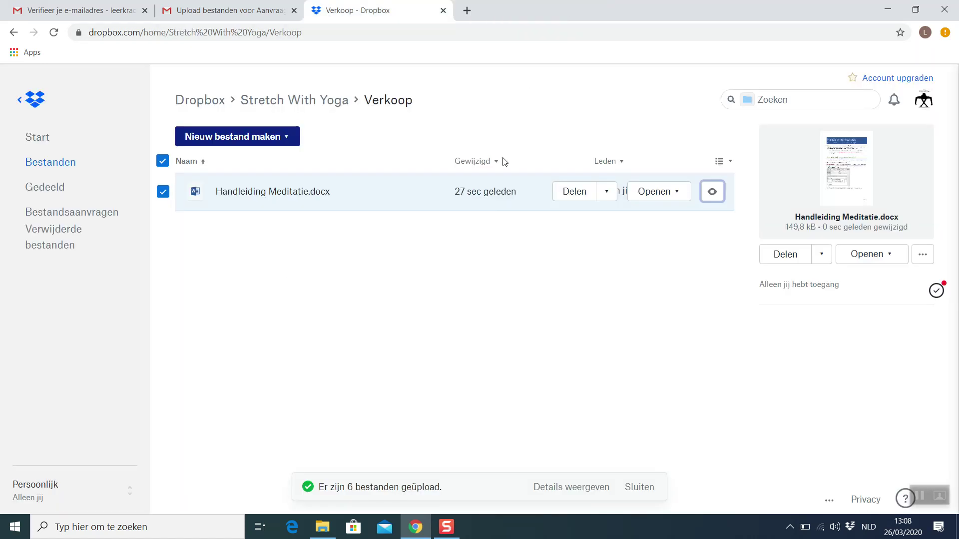
# Switch to File Explorer and inspect the synced Marketing and Administratie en Planning folders within Dropbox's Stretch With Yoga folder
pyautogui.click(328, 525)
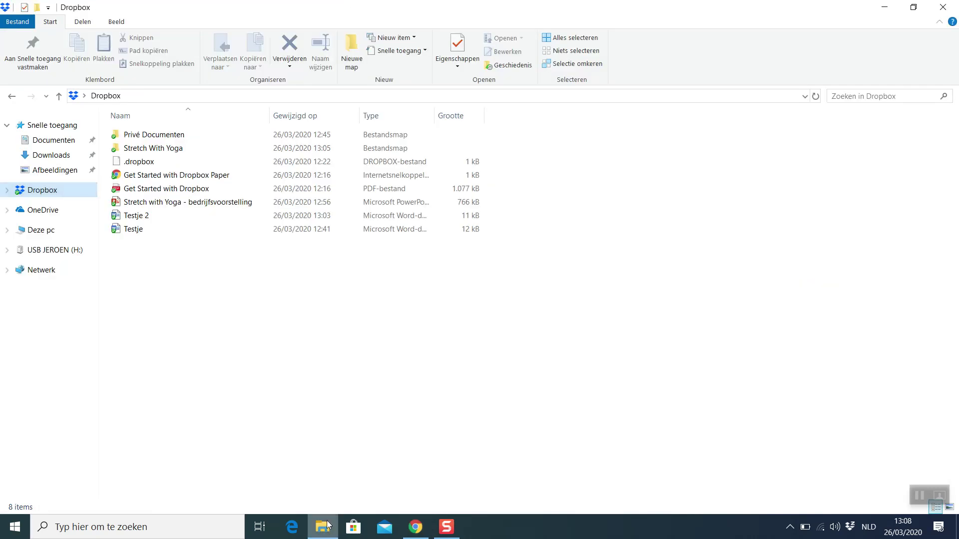
pyautogui.click(41, 194)
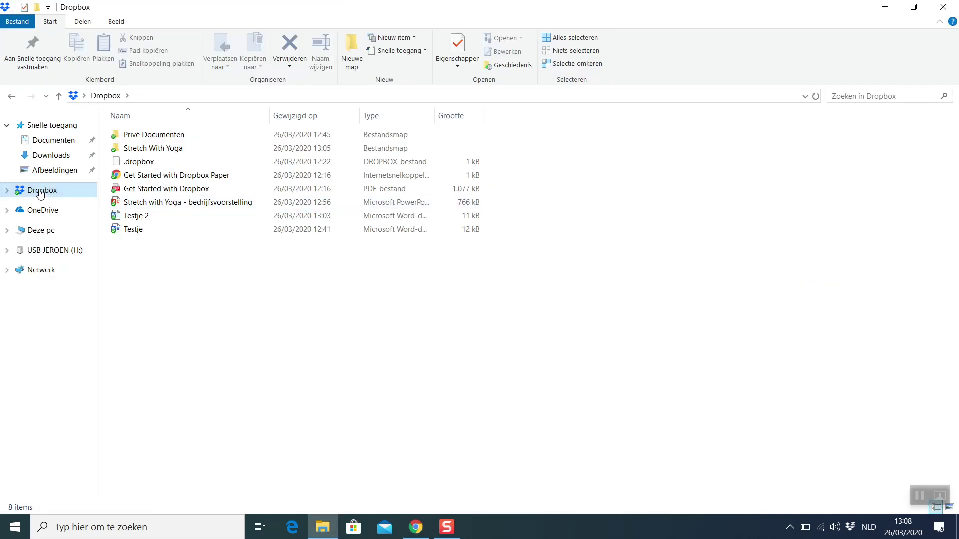
pyautogui.doubleClick(143, 149)
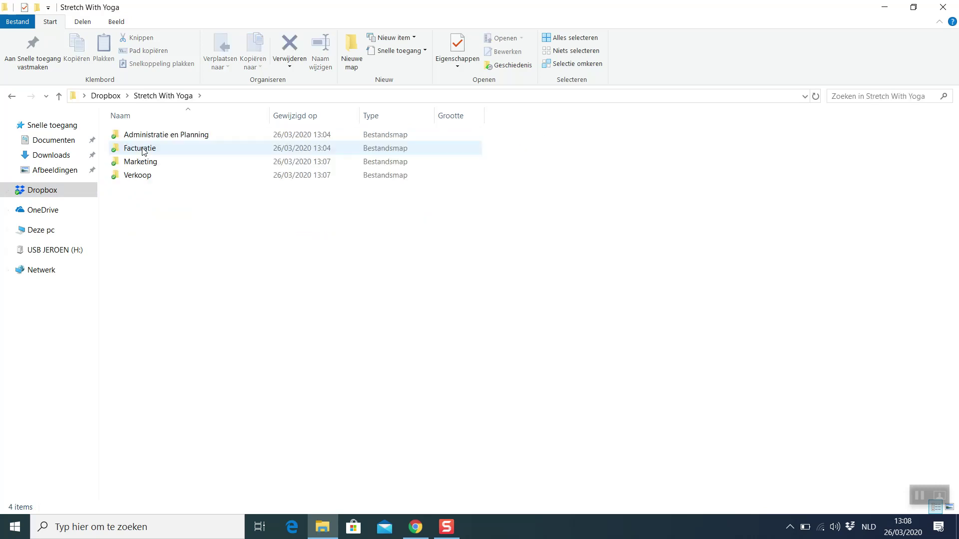
pyautogui.doubleClick(136, 162)
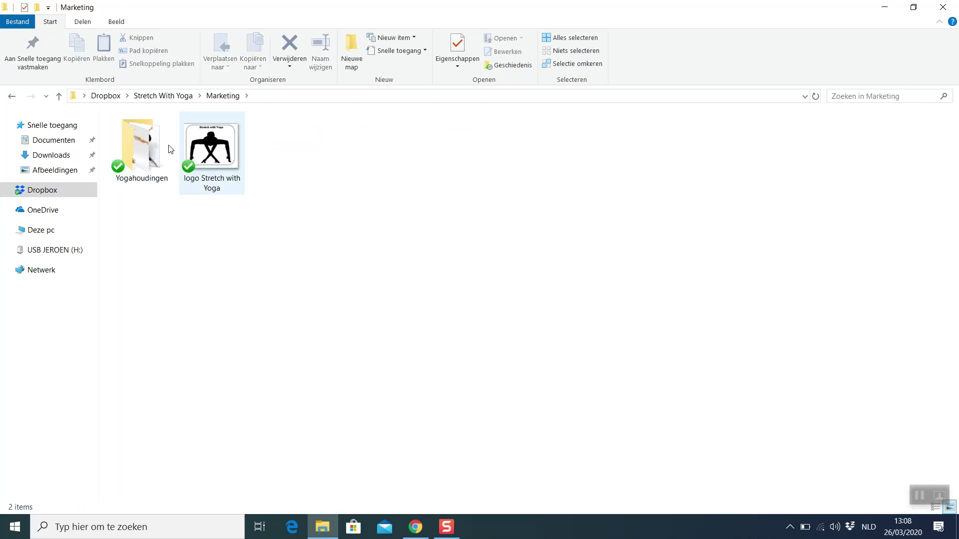
pyautogui.click(174, 97)
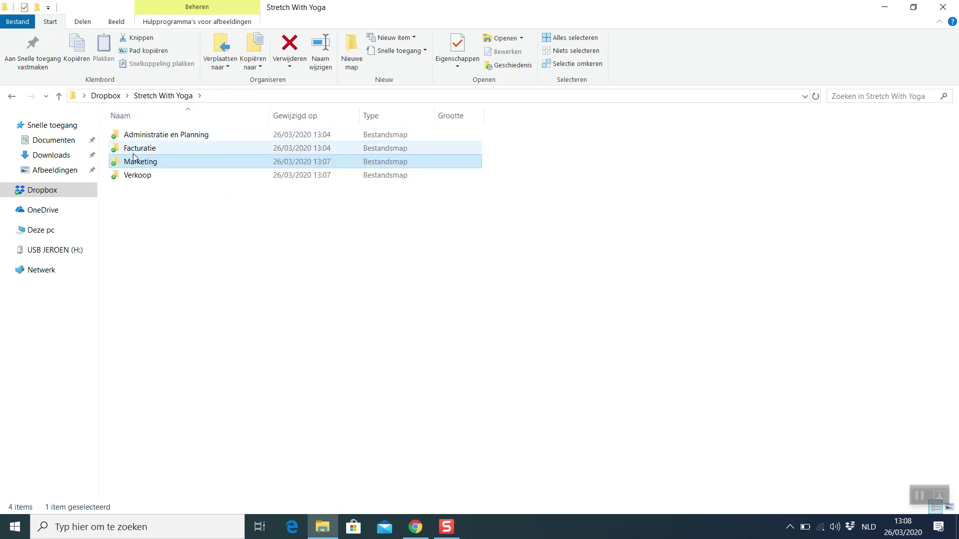
pyautogui.doubleClick(150, 137)
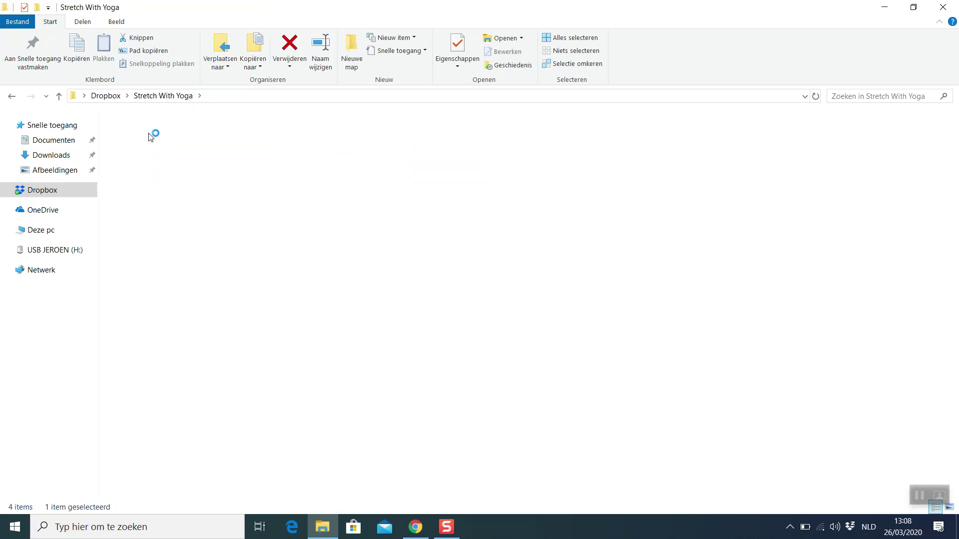
pyautogui.click(163, 96)
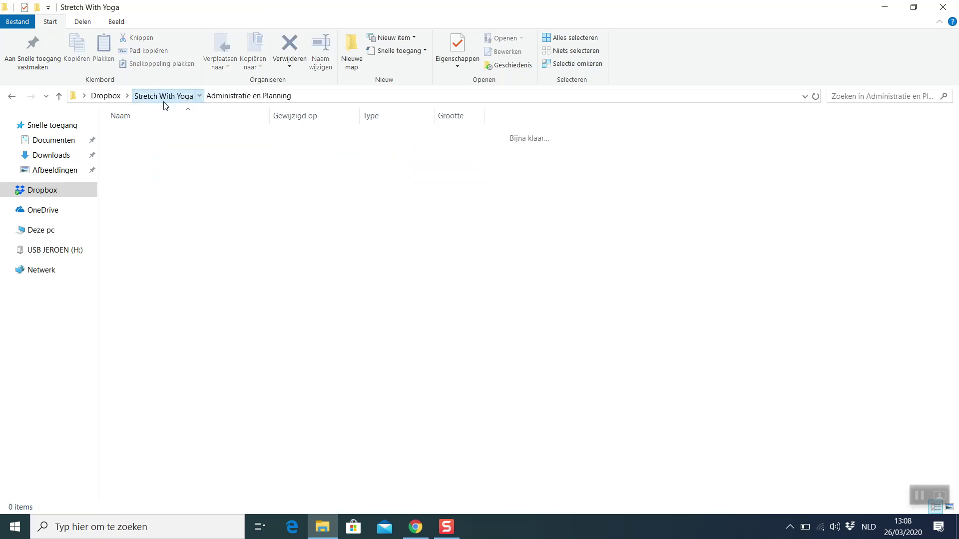
# Open the Handleiding Meditatie document from the synced Verkoop folder in desktop Word
pyautogui.click(134, 176)
pyautogui.doubleClick(134, 176)
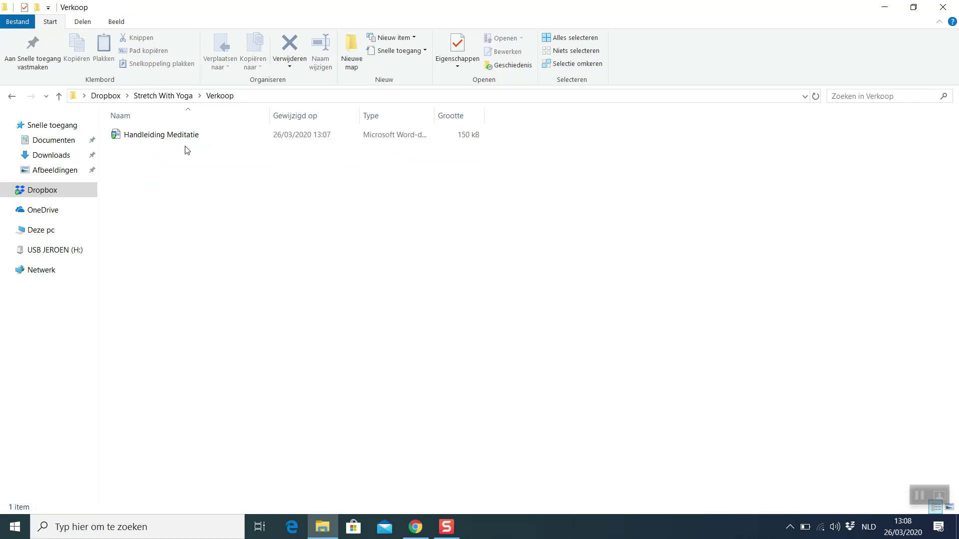
pyautogui.doubleClick(155, 135)
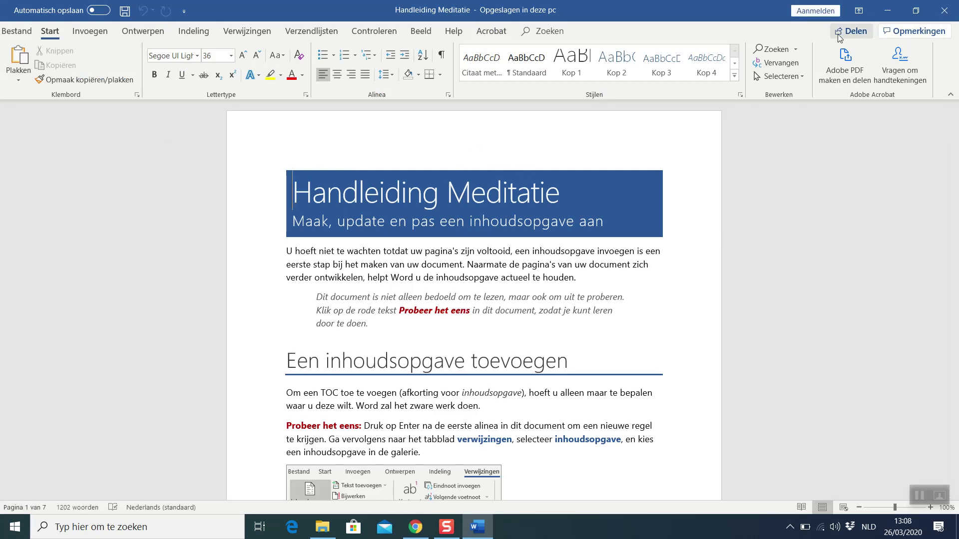
# Check the Dropbox sharing options for the Handleiding Meditatie document from within Word and close the sharing window
pyautogui.click(858, 30)
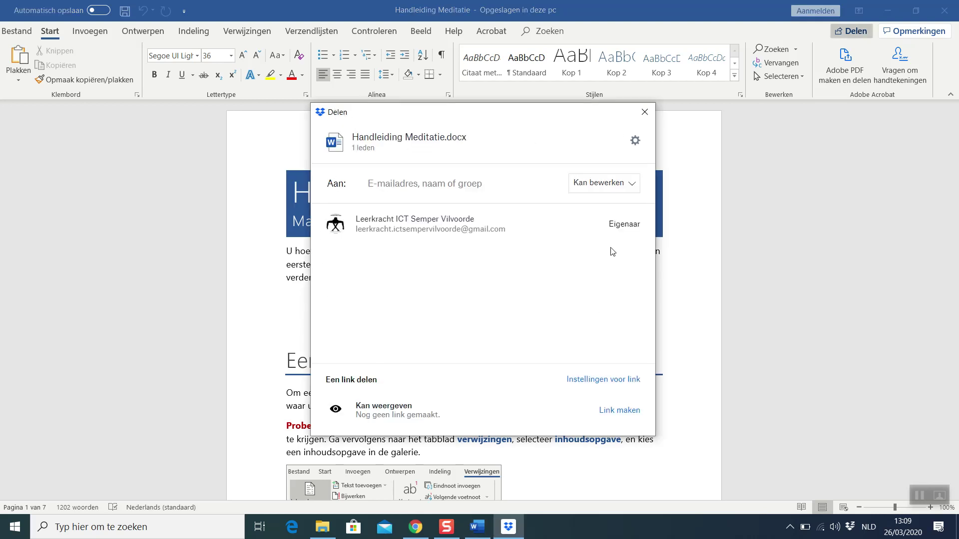
pyautogui.click(646, 112)
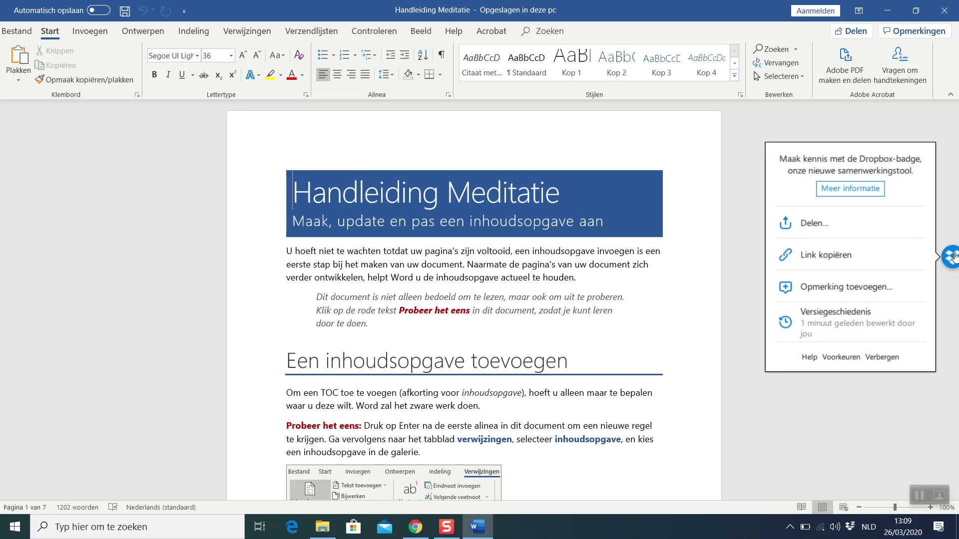
# View the general preferences of the Dropbox desktop app, dismiss them without changes and close the Handleiding Meditatie document
pyautogui.click(852, 529)
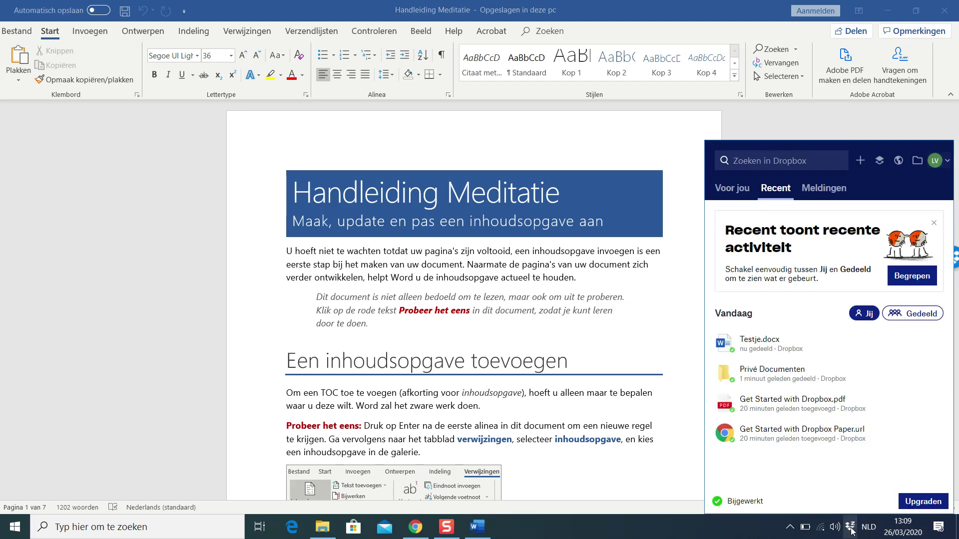
pyautogui.click(947, 162)
pyautogui.click(826, 274)
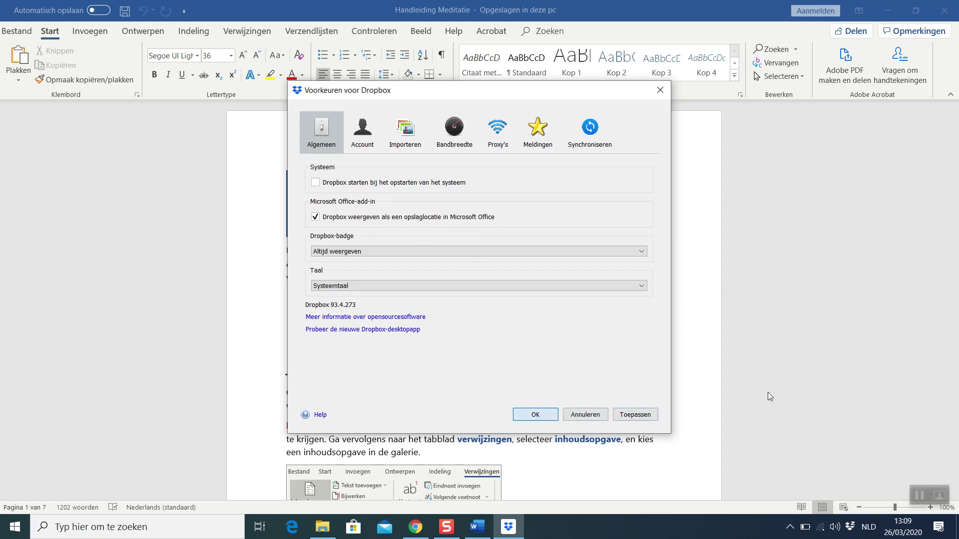
pyautogui.press('Escape')
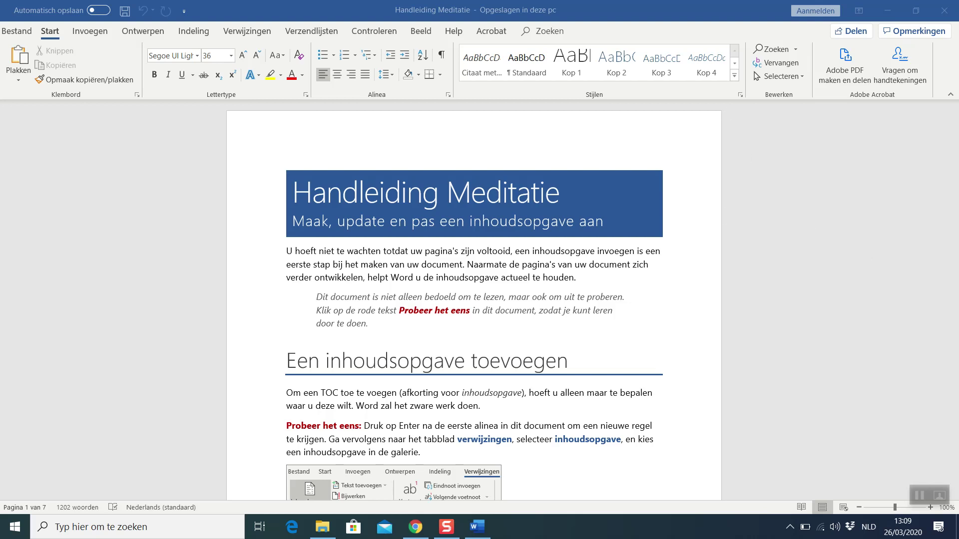
pyautogui.click(947, 12)
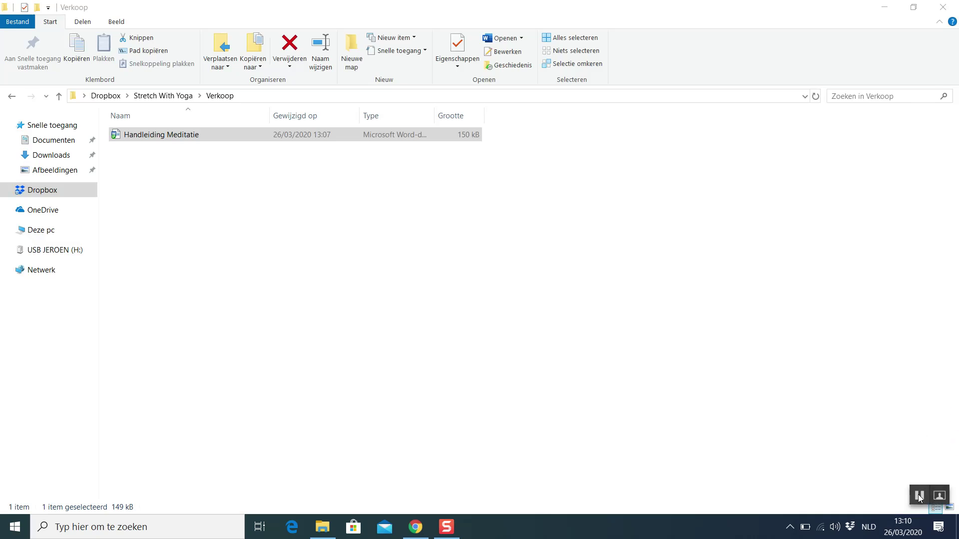
pyautogui.click(919, 496)
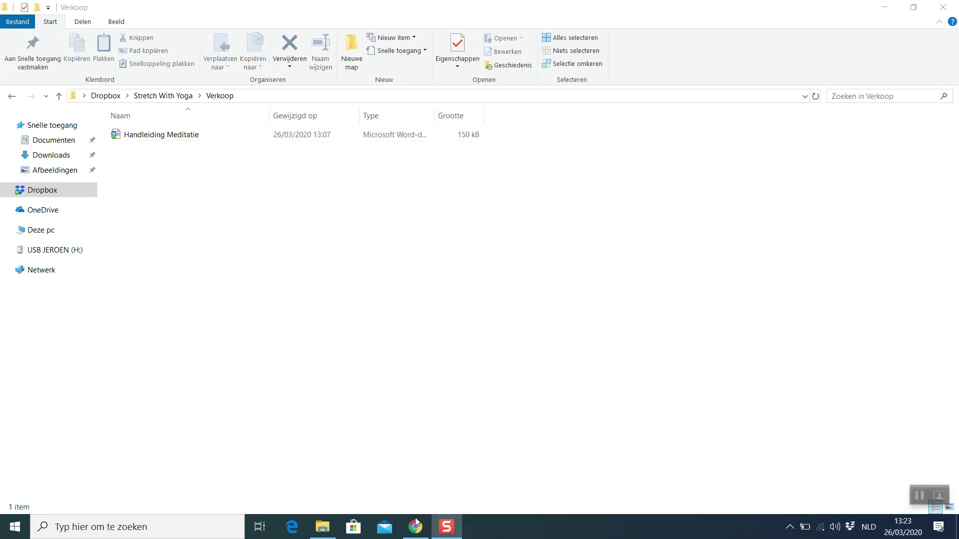
# Switch to Dropbox in Chrome and delete the files Testje 2.docx and Testje.docx together
pyautogui.click(416, 527)
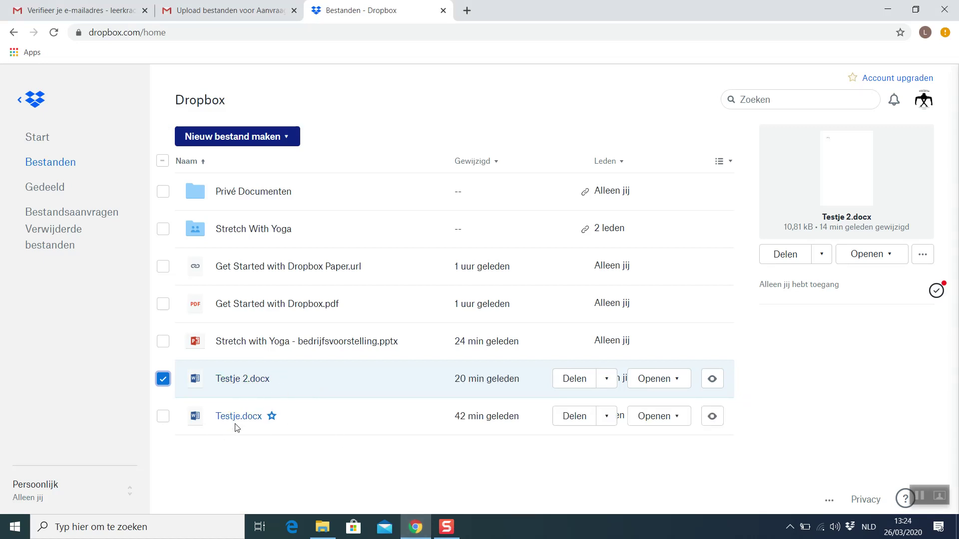
pyautogui.click(164, 417)
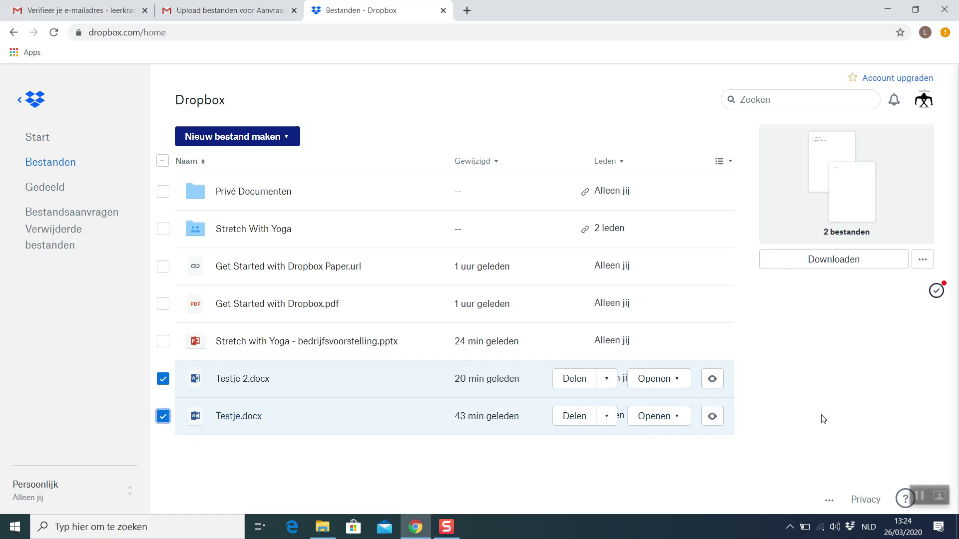
pyautogui.click(922, 262)
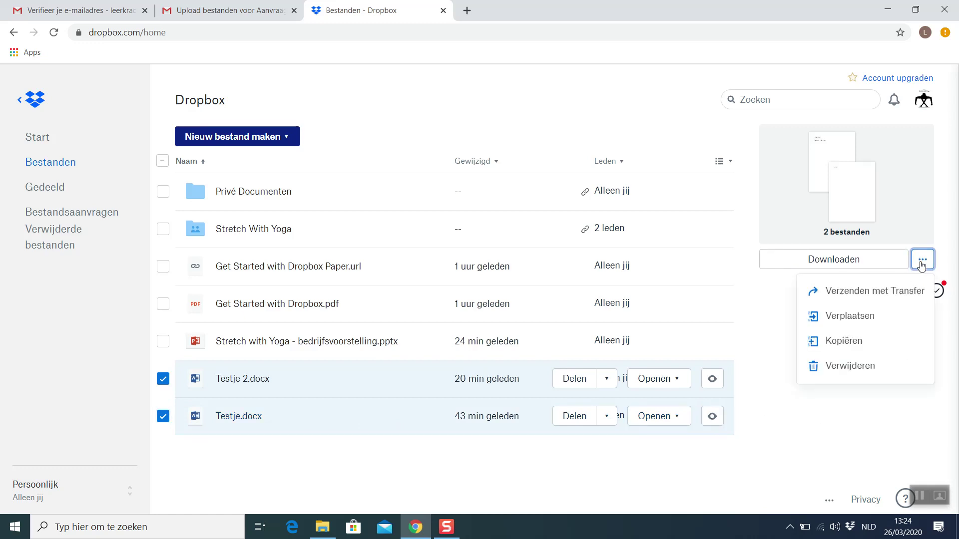
pyautogui.click(848, 366)
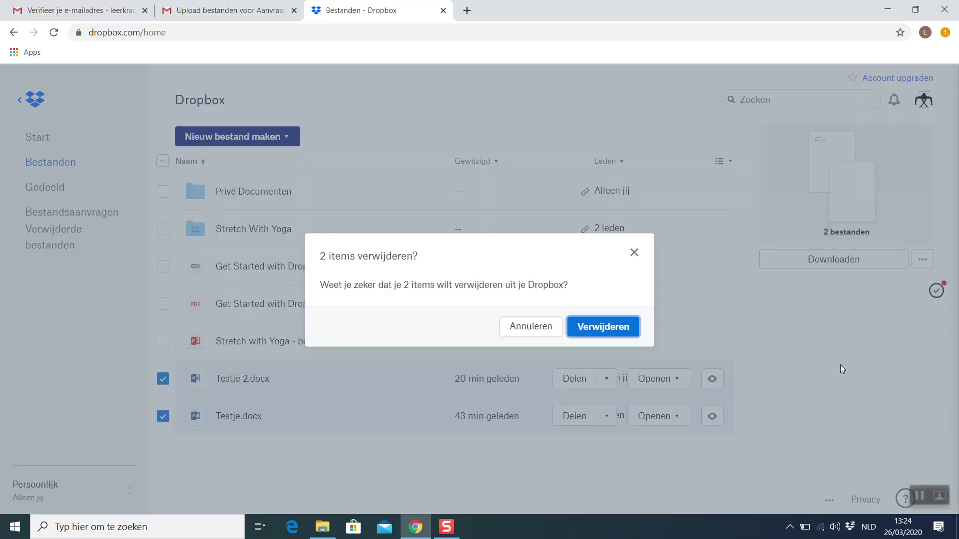
pyautogui.click(599, 329)
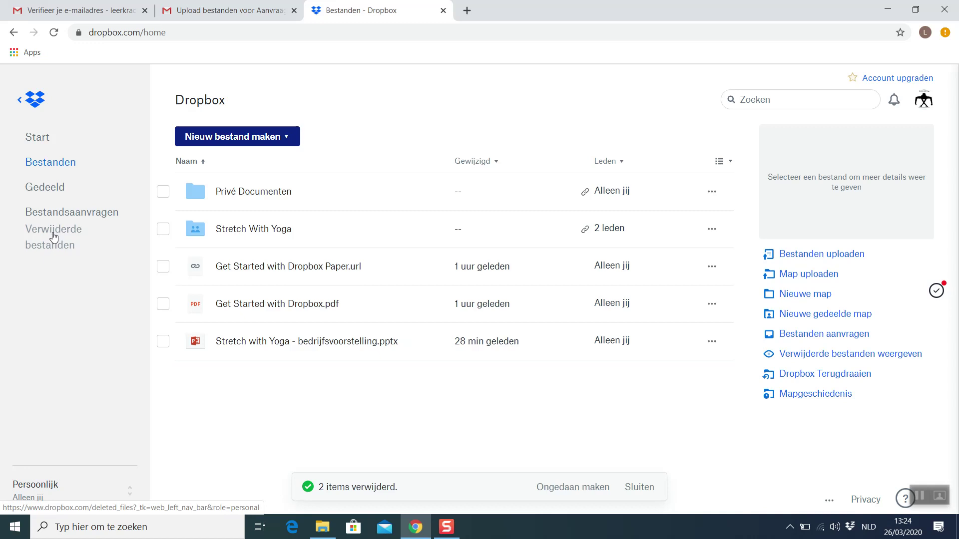
# Restore Testje.docx from the deleted files and return to the main file list
pyautogui.click(54, 236)
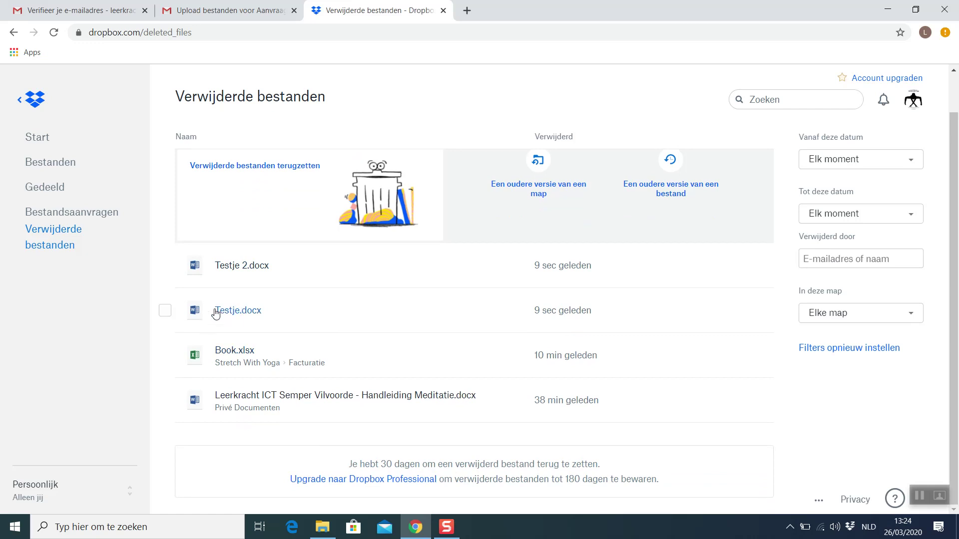
pyautogui.click(165, 311)
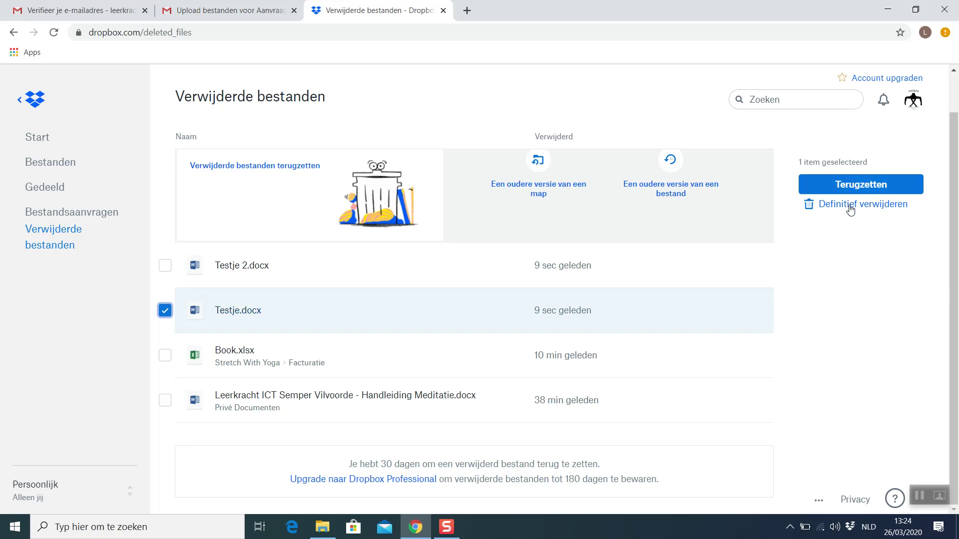
pyautogui.click(849, 183)
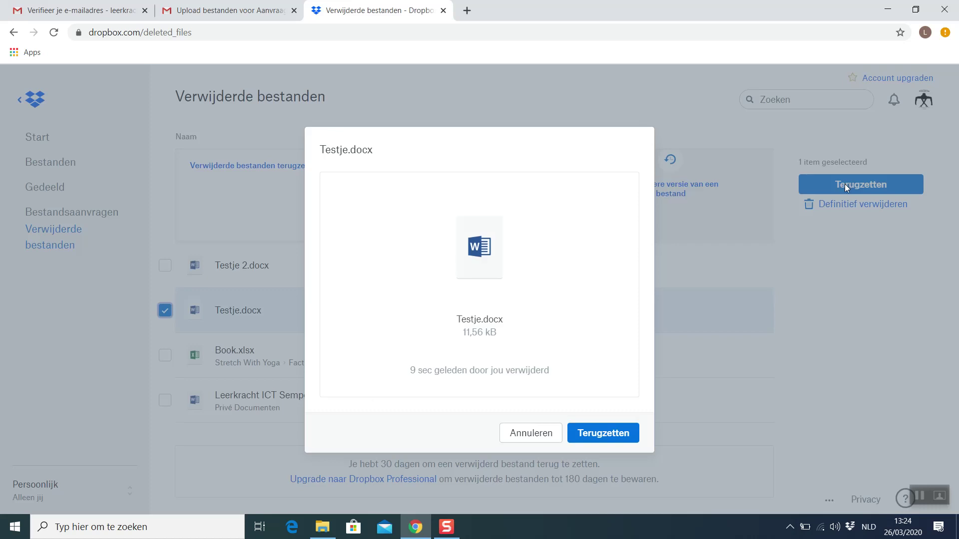
pyautogui.click(606, 437)
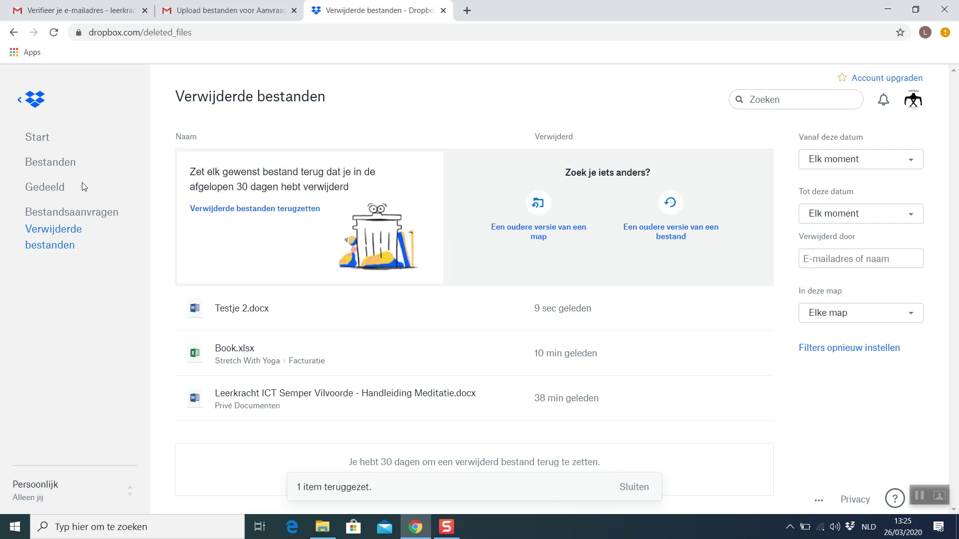
pyautogui.click(52, 165)
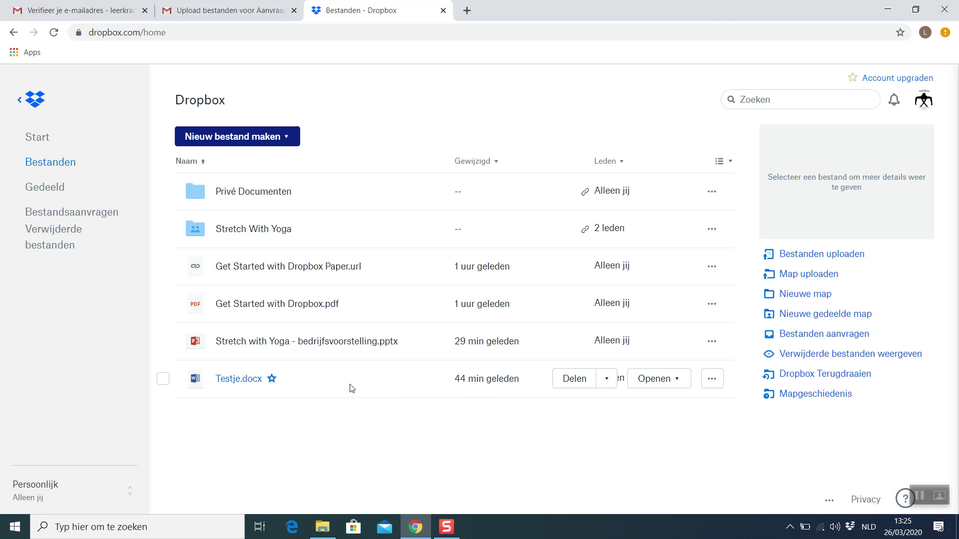
pyautogui.click(447, 527)
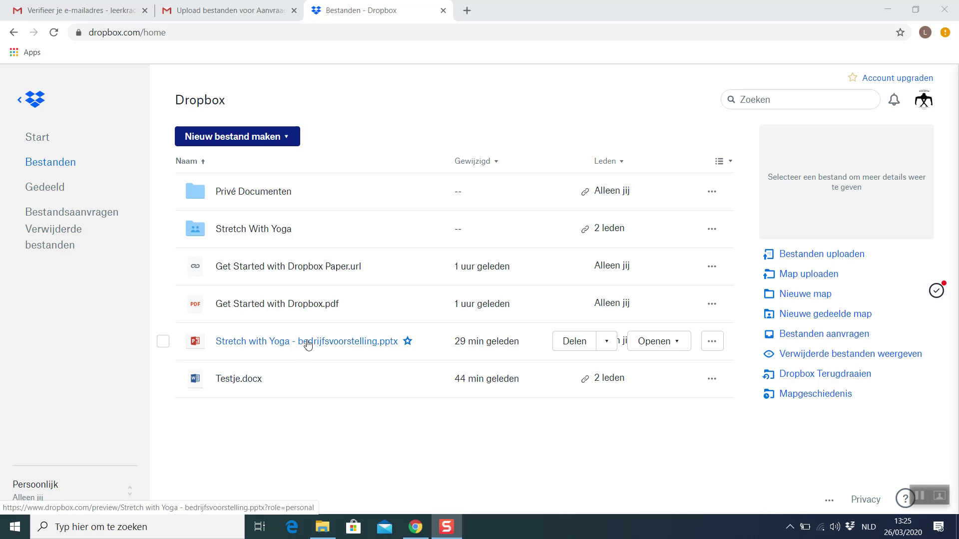
# Open Stretch with Yoga - bedrijfsvoorstelling.pptx in desktop PowerPoint and add an empty slide after the title slide
pyautogui.click(678, 345)
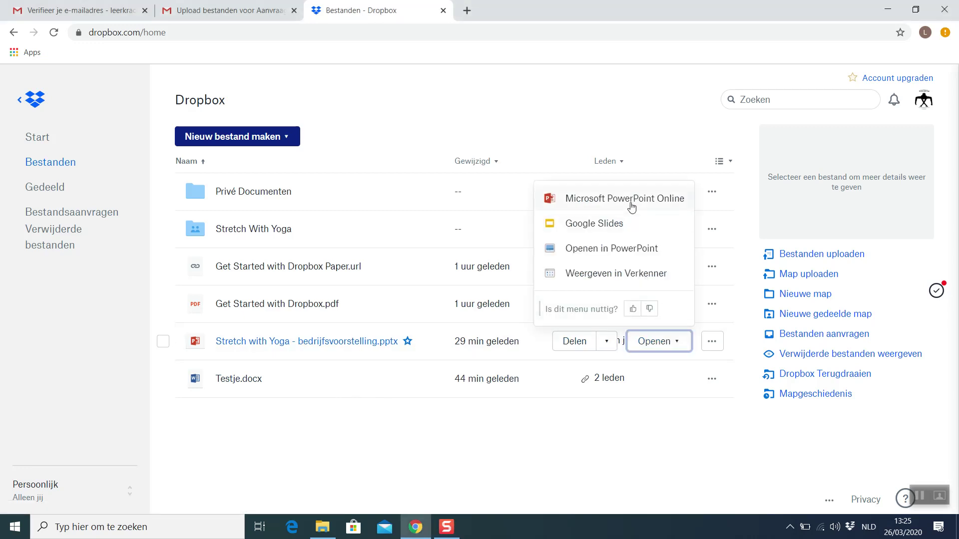
pyautogui.click(594, 254)
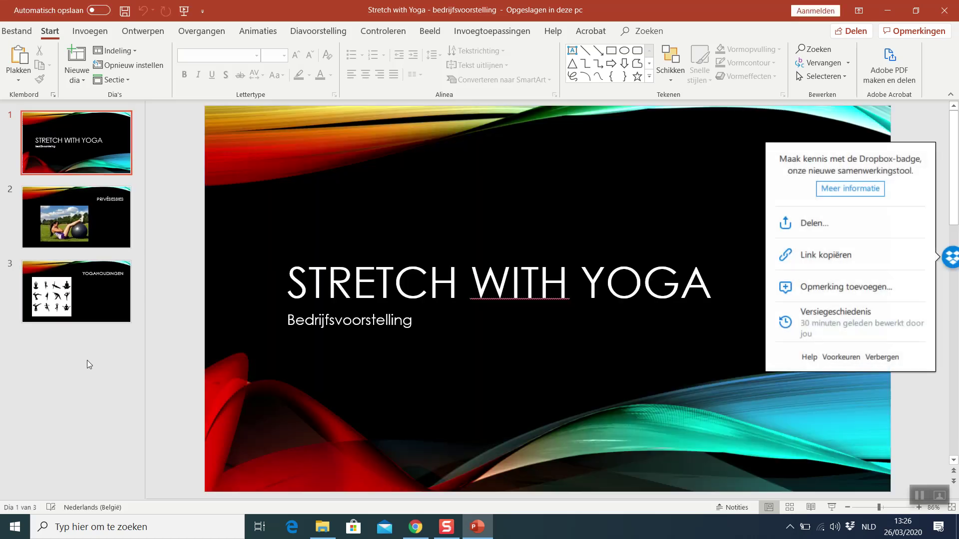
pyautogui.click(76, 56)
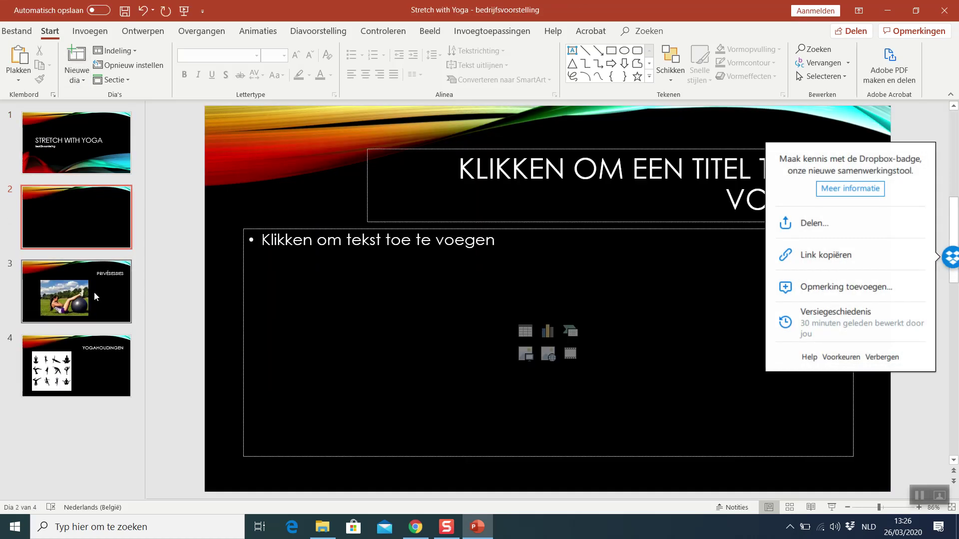
# Delete the private sessions and Yogahoudingen slides, save the presentation and close PowerPoint
pyautogui.click(104, 296)
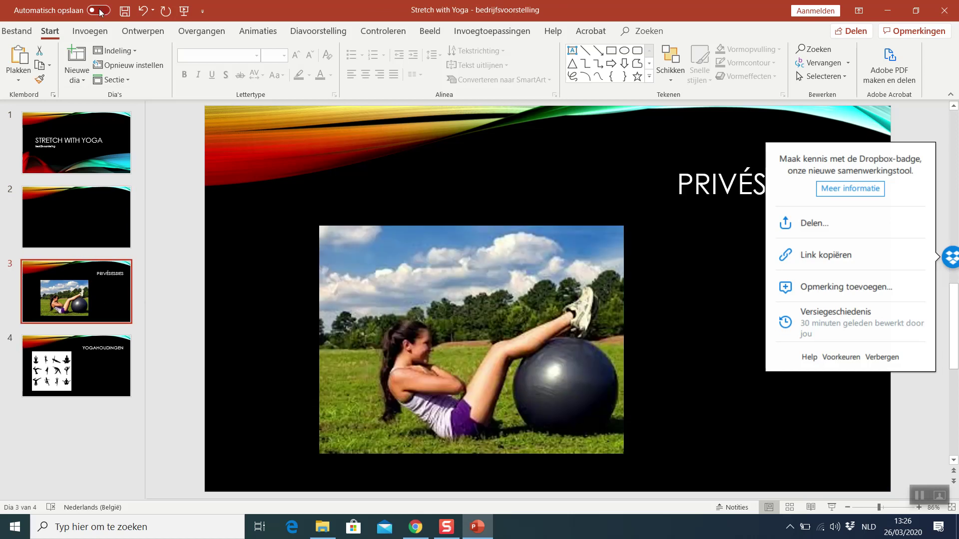
pyautogui.press('Delete')
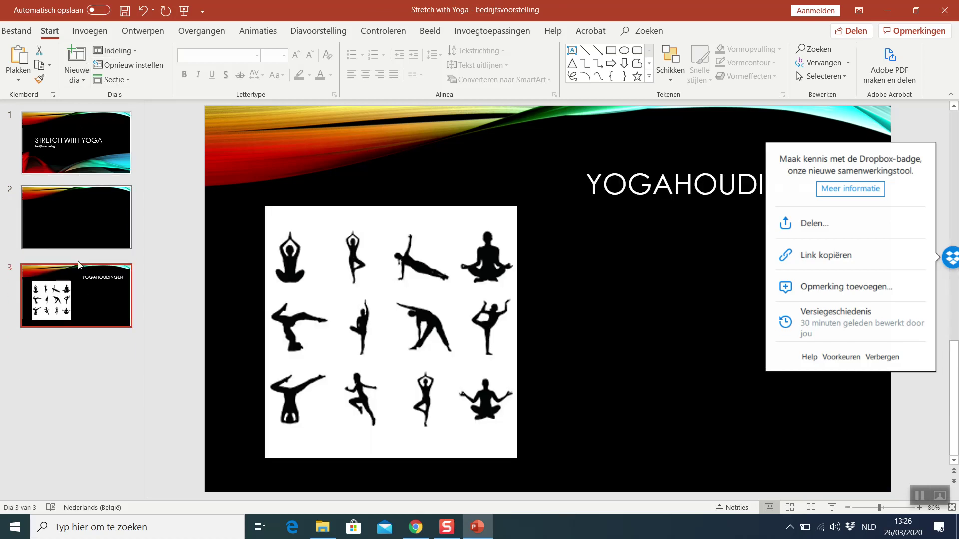
pyautogui.moveTo(97, 293); pyautogui.dragTo(98, 290)
pyautogui.click(125, 11)
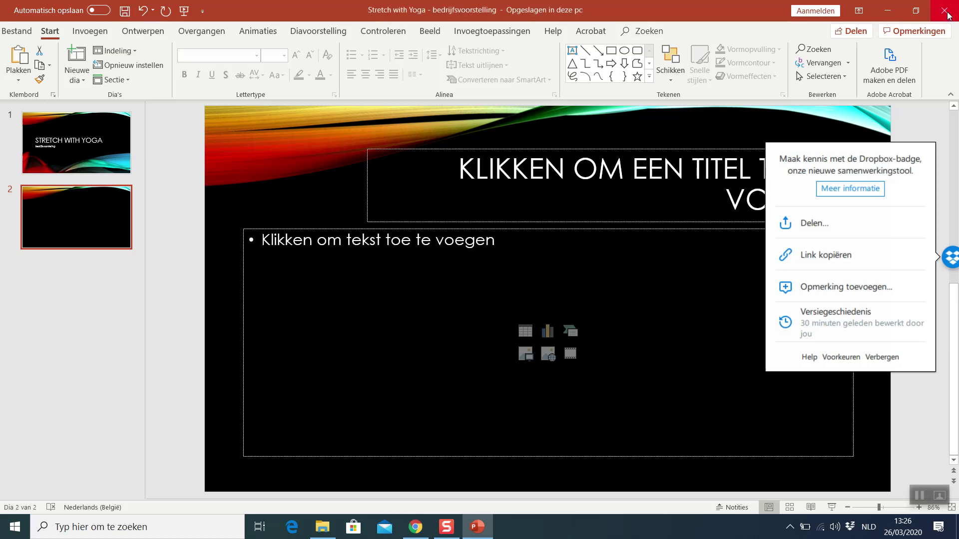
pyautogui.click(944, 10)
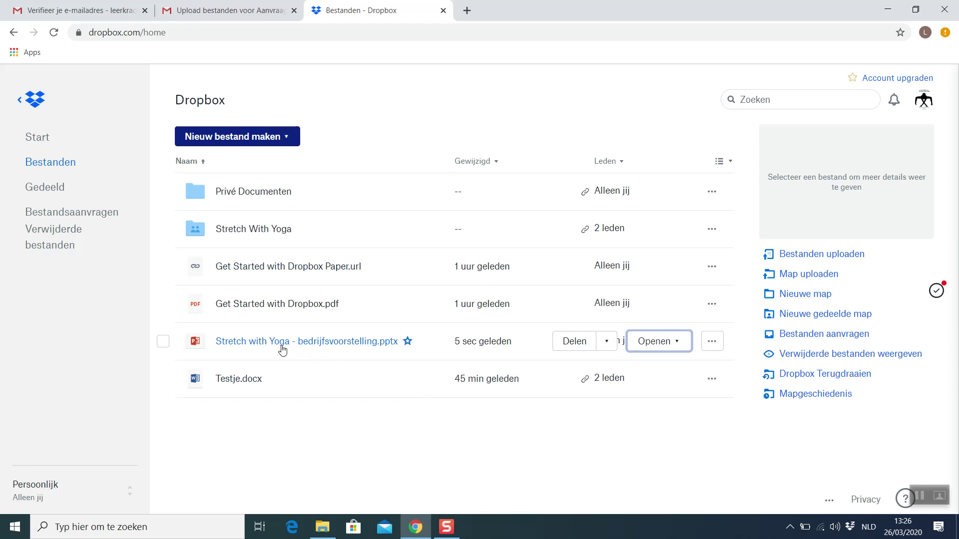
# Restore the 12:56 version of Stretch with Yoga - bedrijfsvoorstelling.pptx from its version history
pyautogui.click(714, 344)
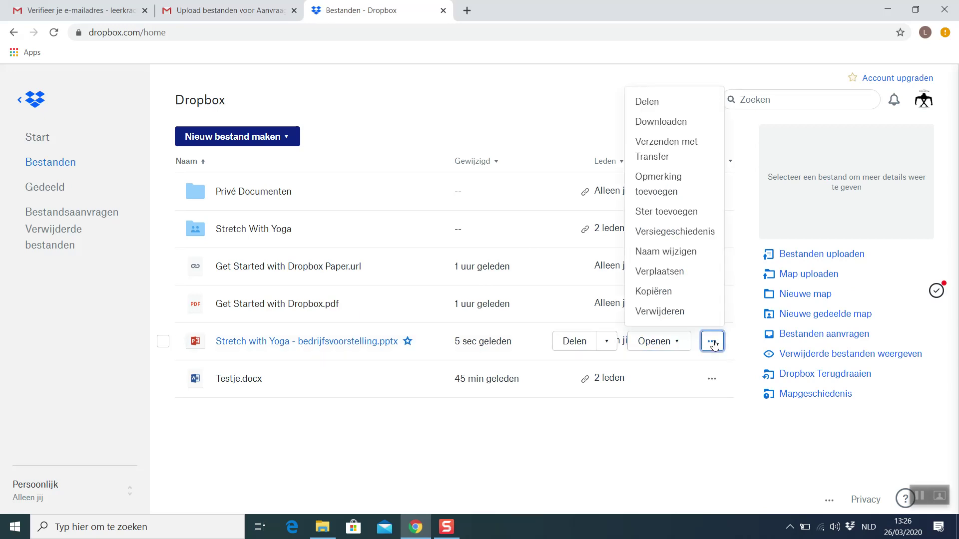
pyautogui.click(682, 233)
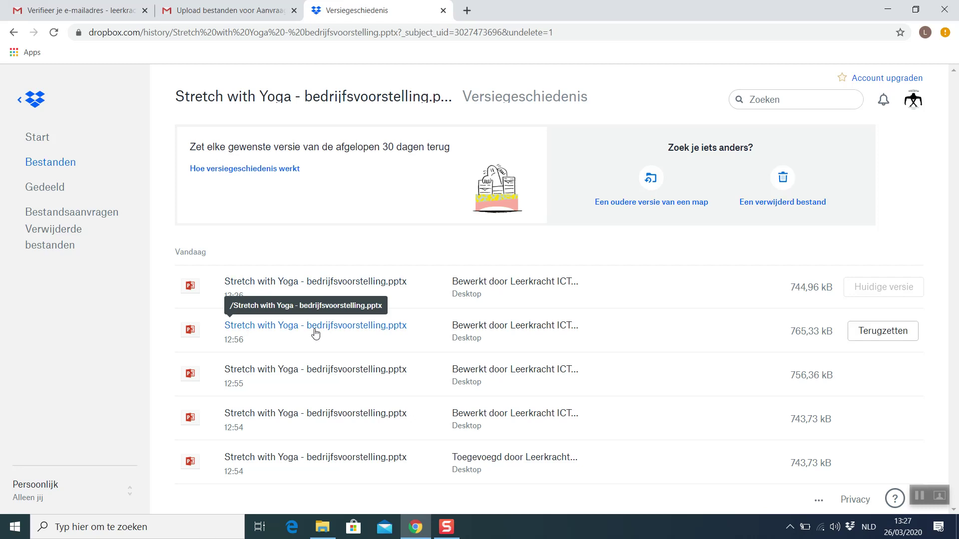
pyautogui.click(877, 335)
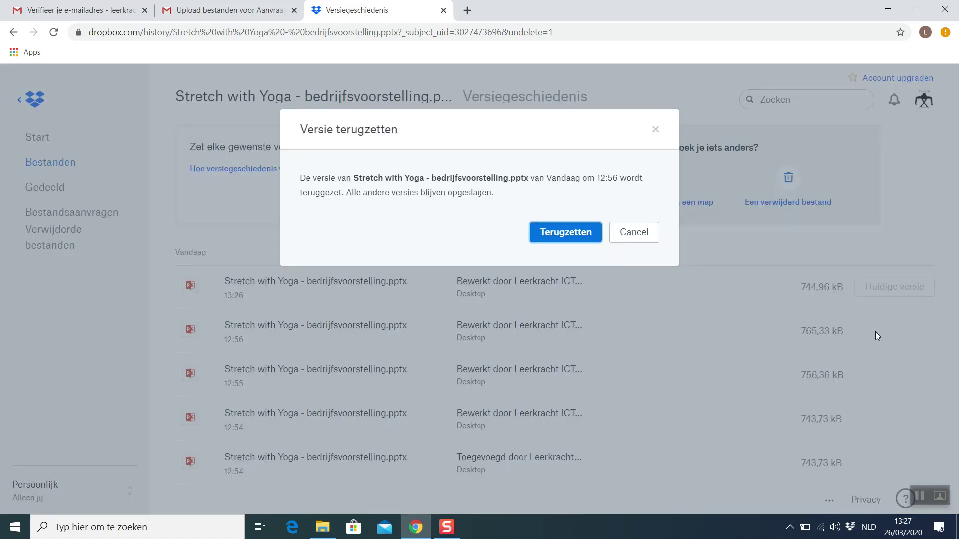
pyautogui.click(572, 234)
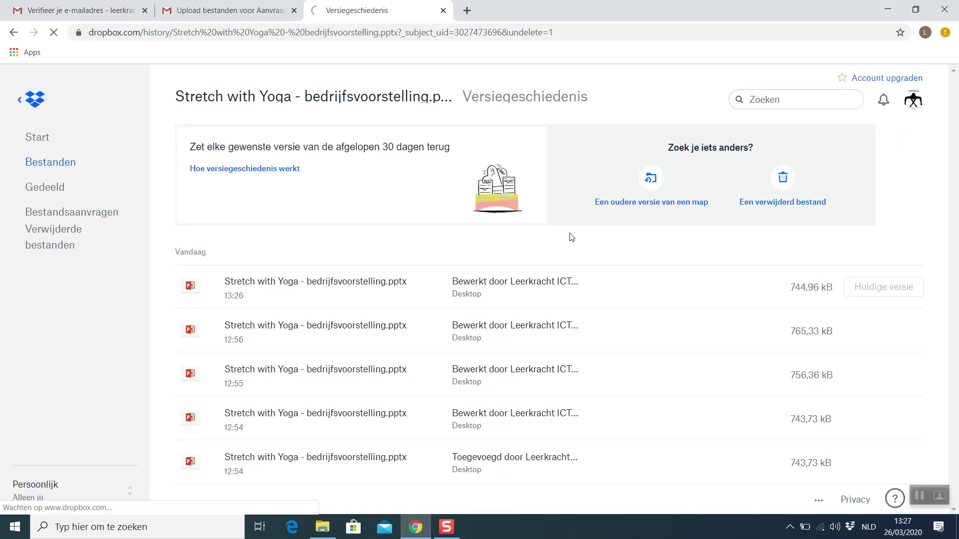